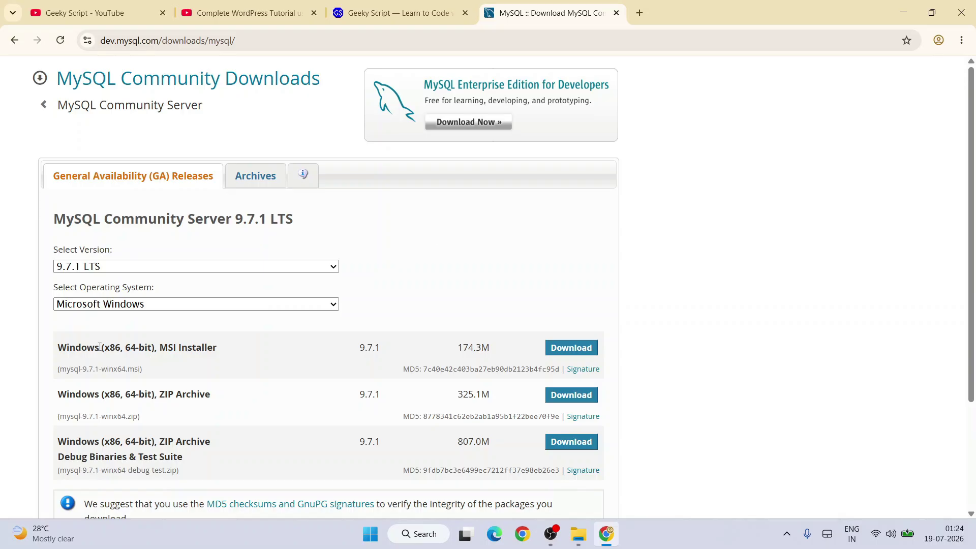
Start downloading the Windows (x86, 64-bit) MSI Installer of MySQL Community Server 9.7.1 without logging in.
{"action": "left_click_drag", "start_coordinate": [63, 349], "coordinate": [227, 362]}
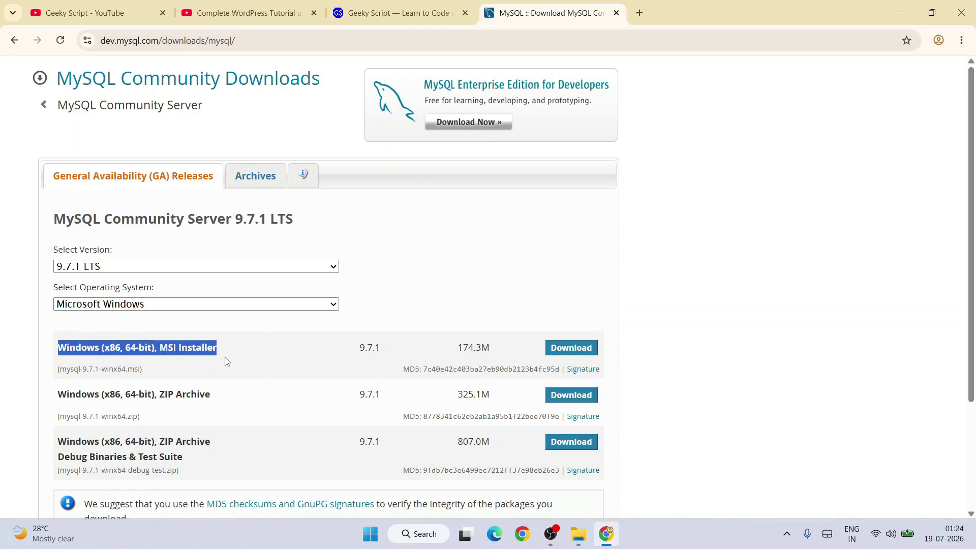
{"action": "left_click", "coordinate": [582, 350]}
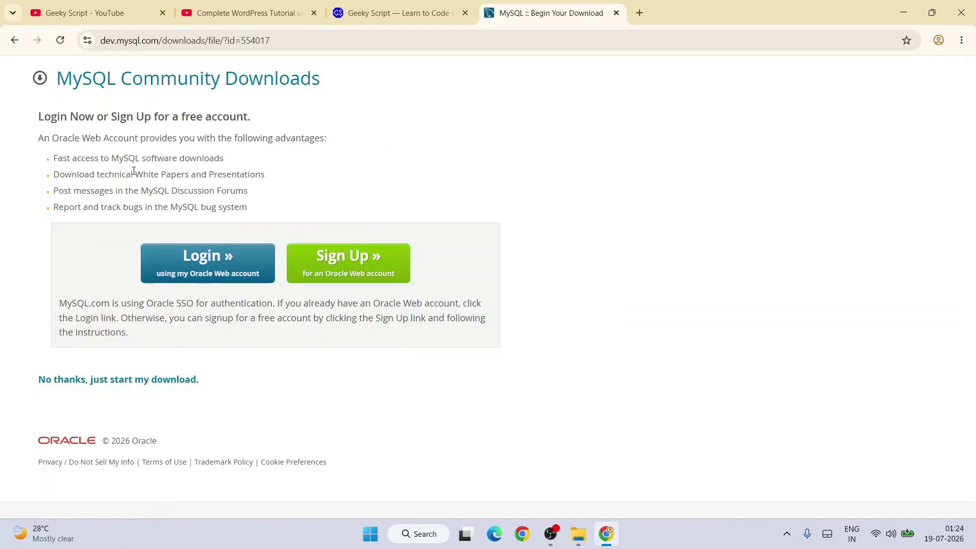
{"action": "left_click", "coordinate": [78, 383]}
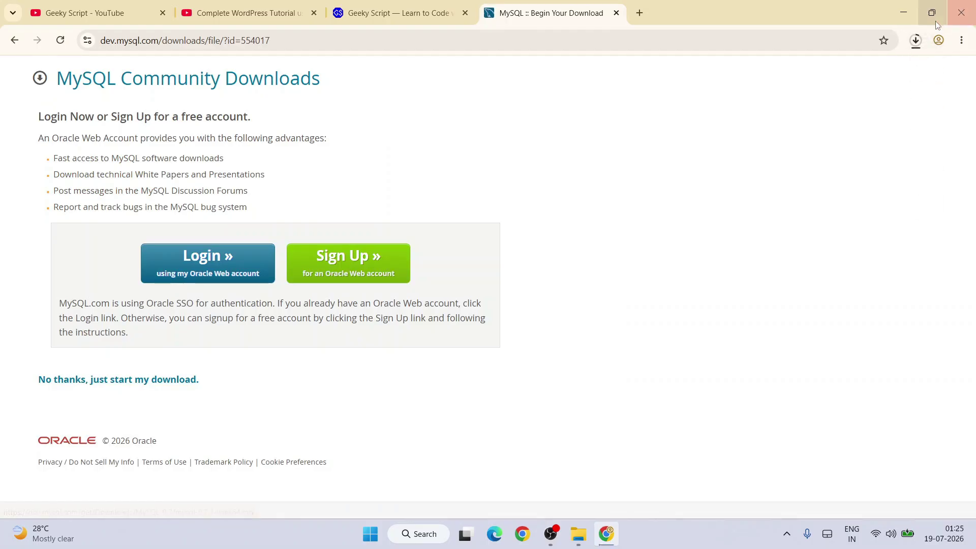
Cancel the running mysql-9.7.1-winx64.msi download and minimize the browser.
{"action": "left_click", "coordinate": [915, 40]}
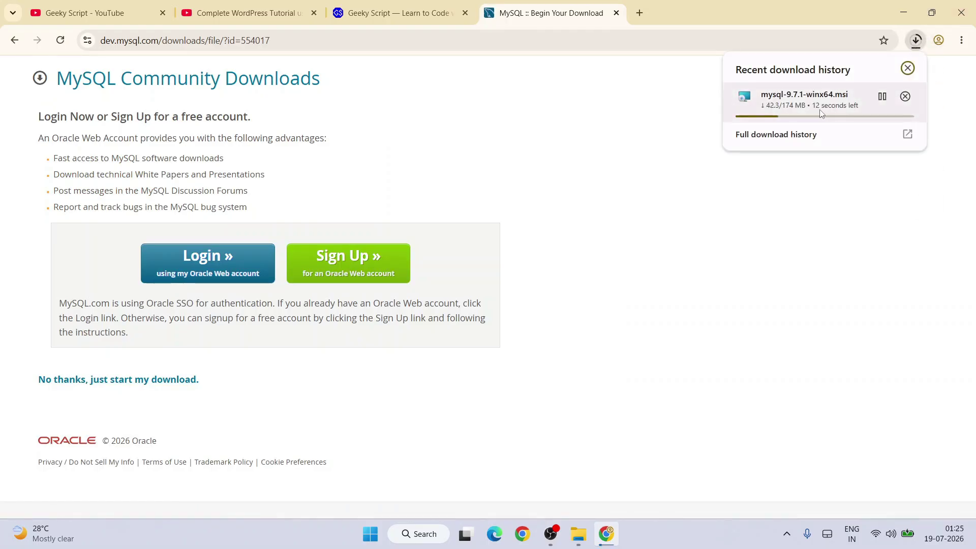
{"action": "left_click", "coordinate": [905, 97]}
{"action": "left_click", "coordinate": [905, 11]}
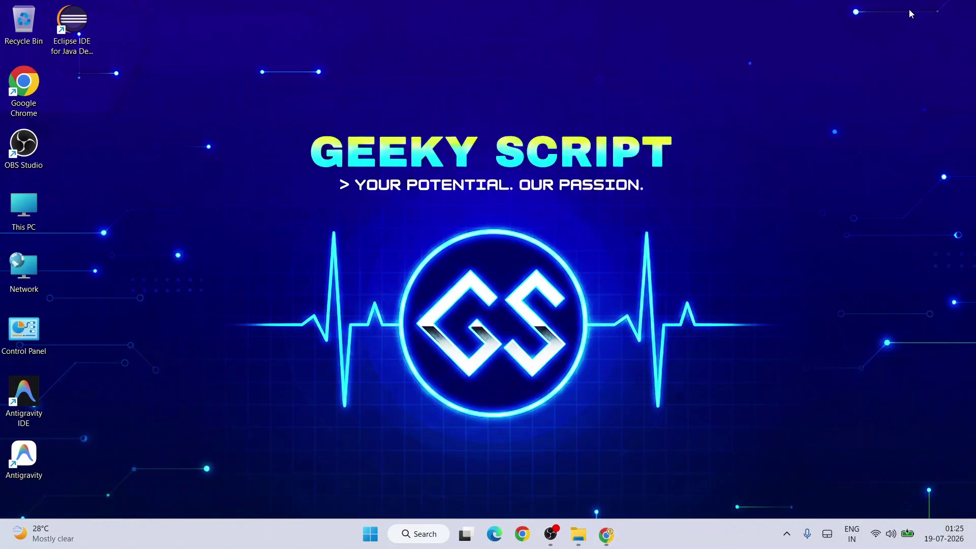
Switch to File Explorer, run mysql-9.7.1-winx64.msi from the Downloads\files folder, and minimize the folder window.
{"action": "left_click", "coordinate": [586, 536]}
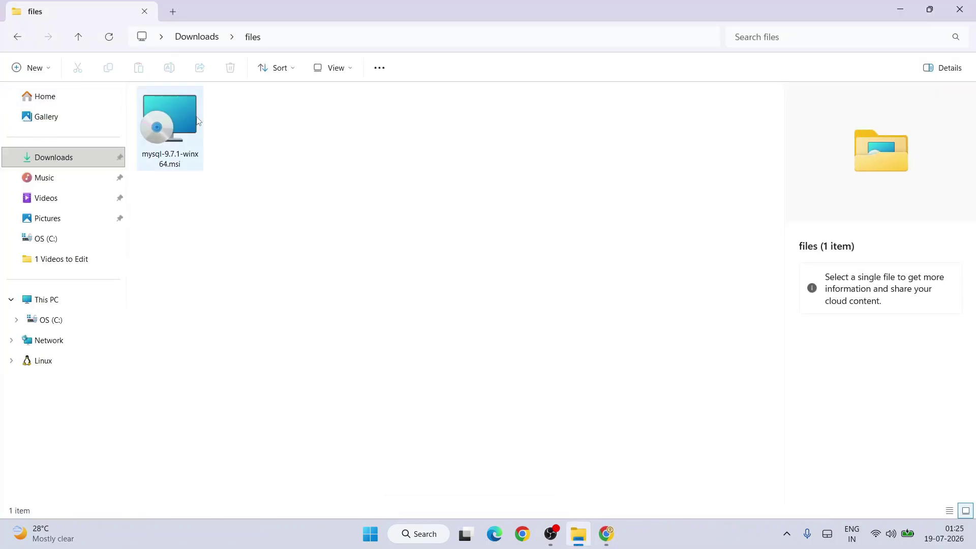
{"action": "left_click", "coordinate": [170, 126]}
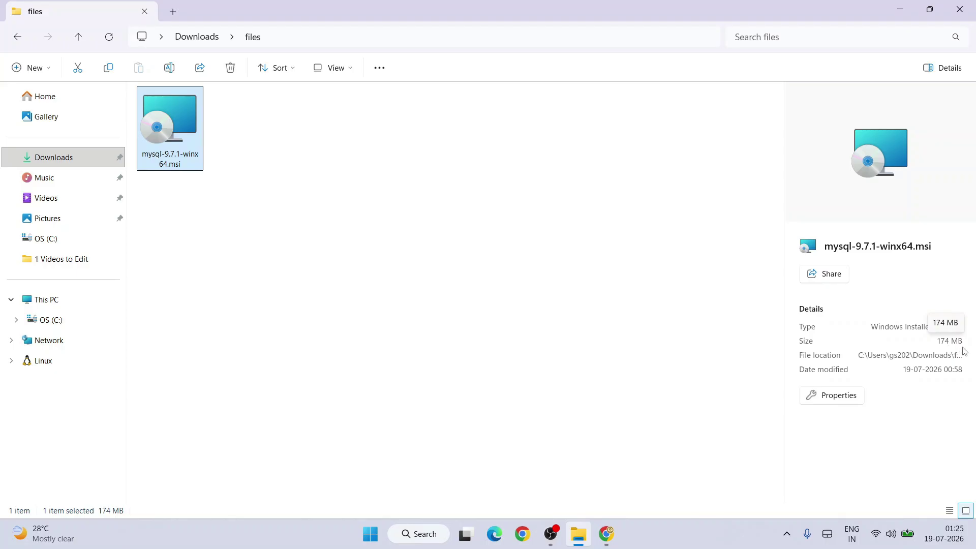
{"action": "double_click", "coordinate": [193, 133]}
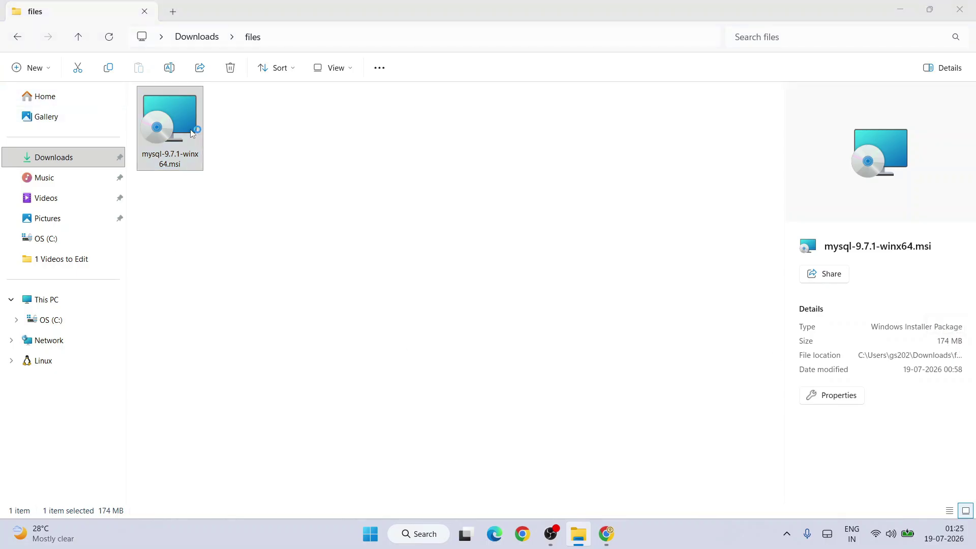
{"action": "left_click", "coordinate": [899, 8]}
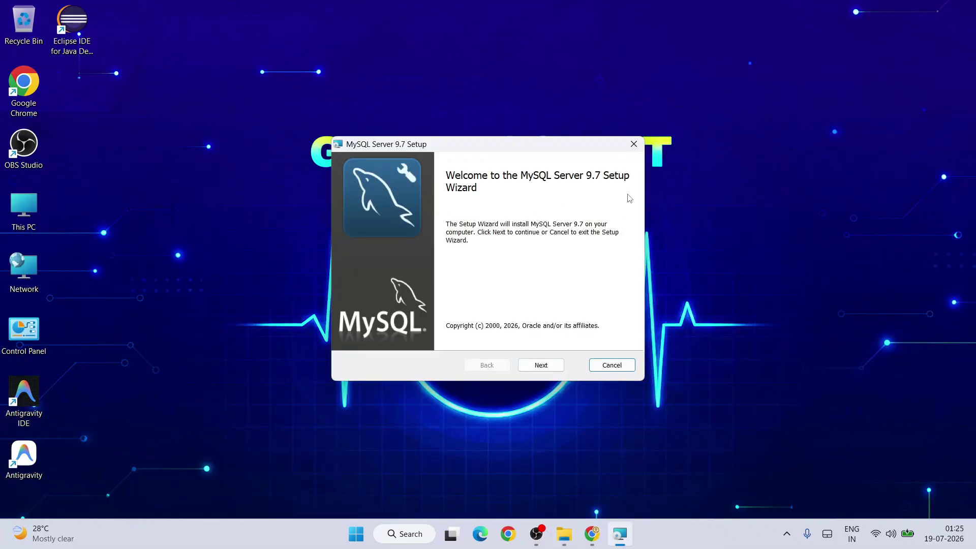
Begin the MySQL Server 9.7 setup and accept the terms of the license agreement.
{"action": "left_click", "coordinate": [543, 365]}
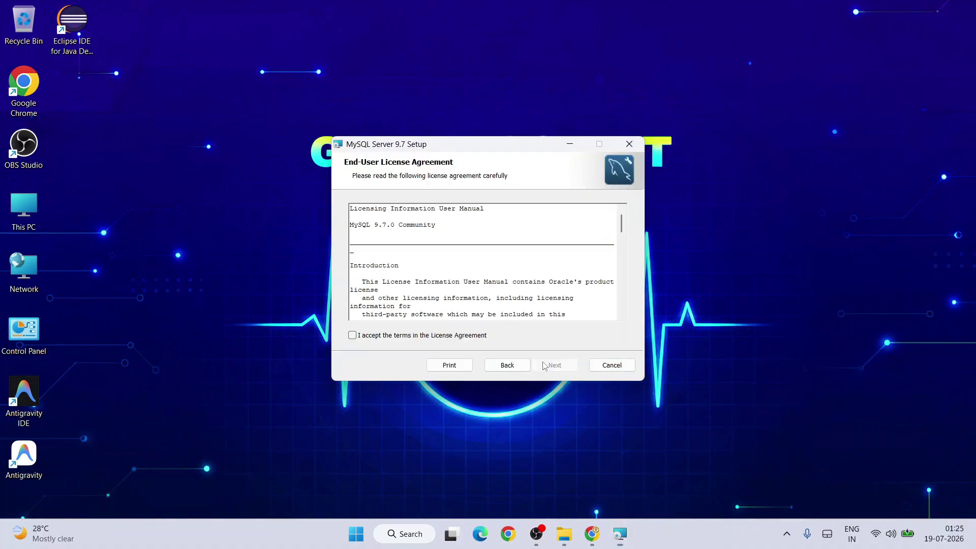
{"action": "scroll", "coordinate": [540, 251], "scroll_direction": "down", "scroll_amount": 10}
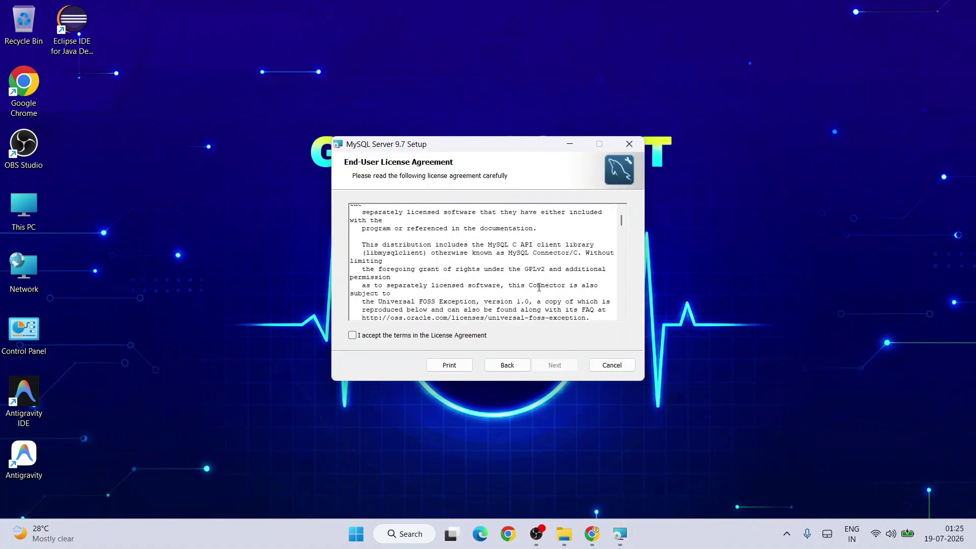
{"action": "scroll", "coordinate": [536, 294], "scroll_direction": "down", "scroll_amount": 5}
{"action": "left_click", "coordinate": [352, 335]}
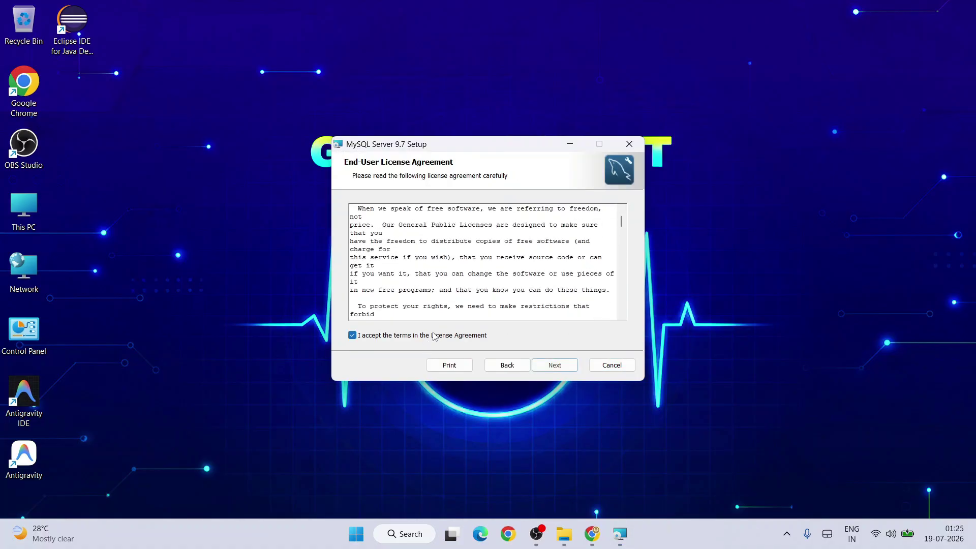
{"action": "left_click", "coordinate": [554, 368]}
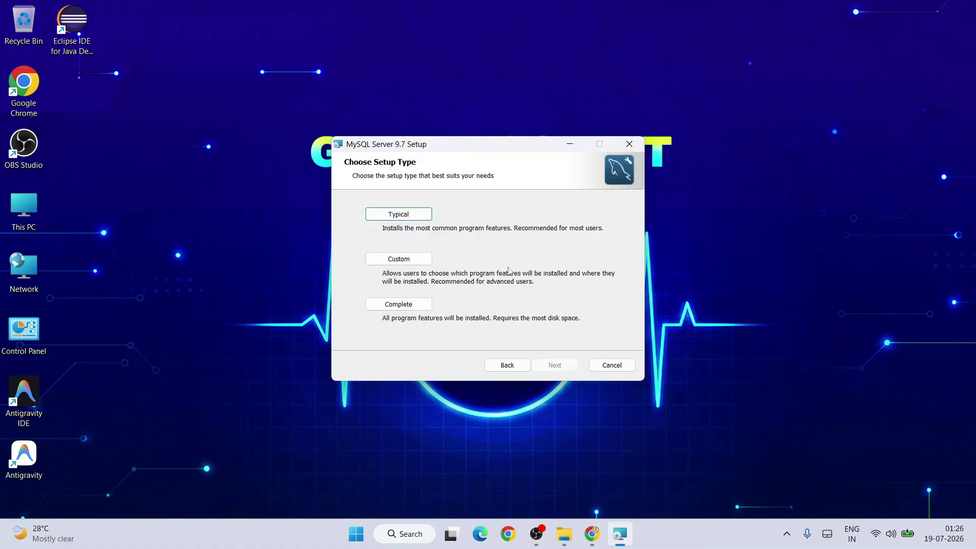
Install MySQL Server using the Custom setup type with the default features and location, and finish with MySQL Configurator set to run.
{"action": "left_click", "coordinate": [403, 260]}
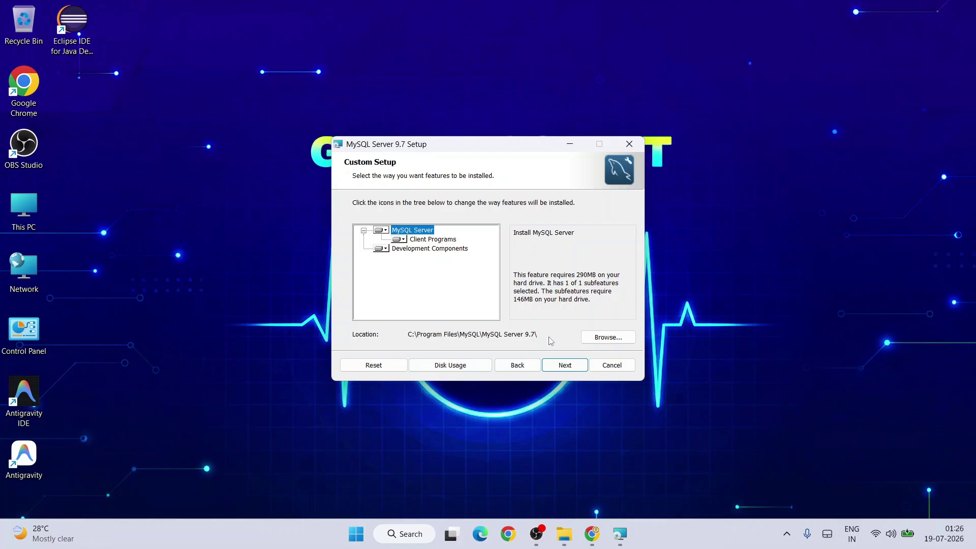
{"action": "left_click", "coordinate": [572, 366]}
{"action": "left_click", "coordinate": [571, 366]}
{"action": "left_click", "coordinate": [545, 299]}
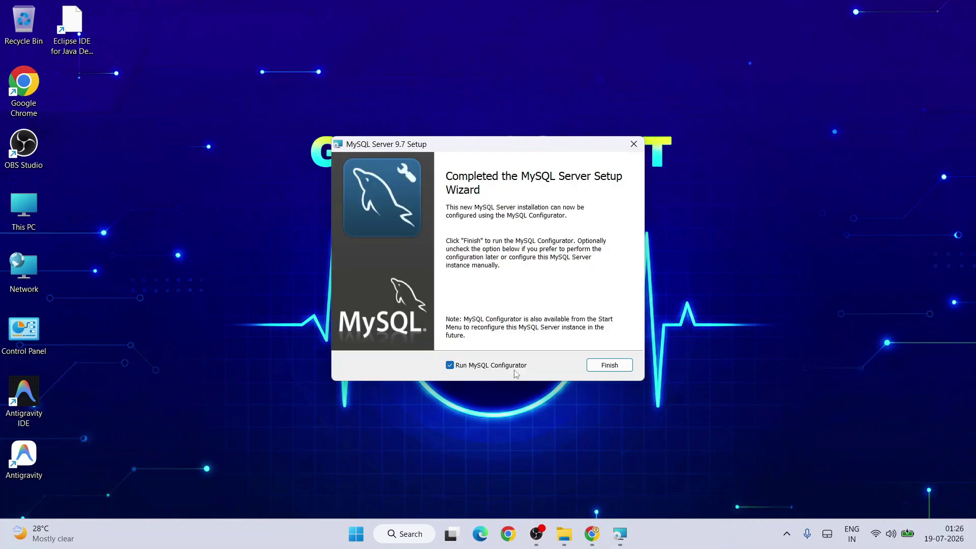
{"action": "left_click", "coordinate": [610, 366]}
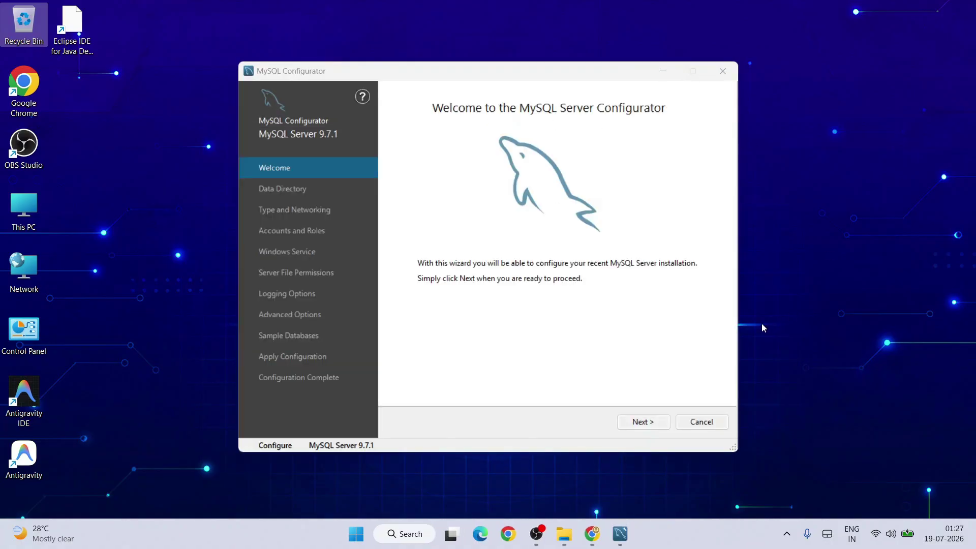
Keep the default data directory and the Development Computer networking settings with TCP/IP port 3306.
{"action": "left_click", "coordinate": [656, 422]}
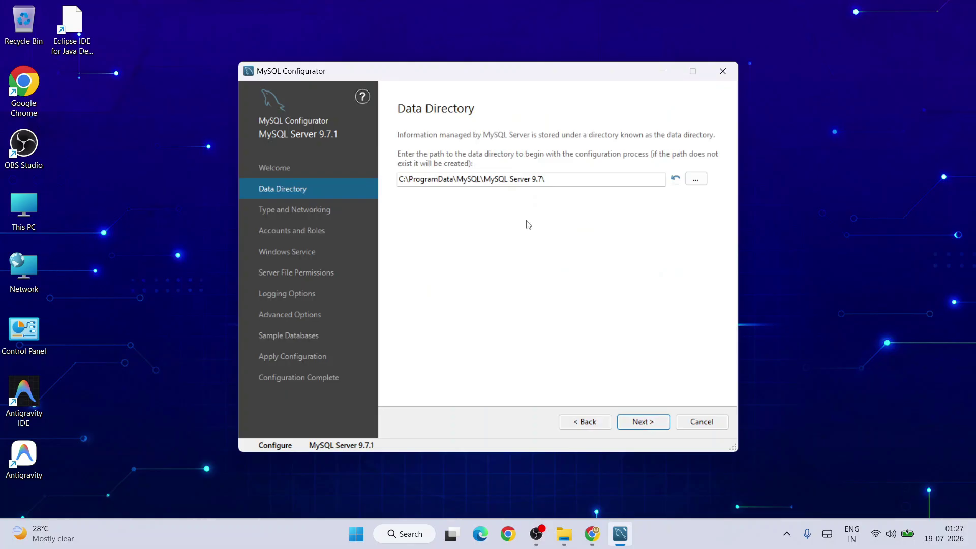
{"action": "left_click_drag", "start_coordinate": [582, 181], "coordinate": [331, 204]}
{"action": "left_click", "coordinate": [611, 184]}
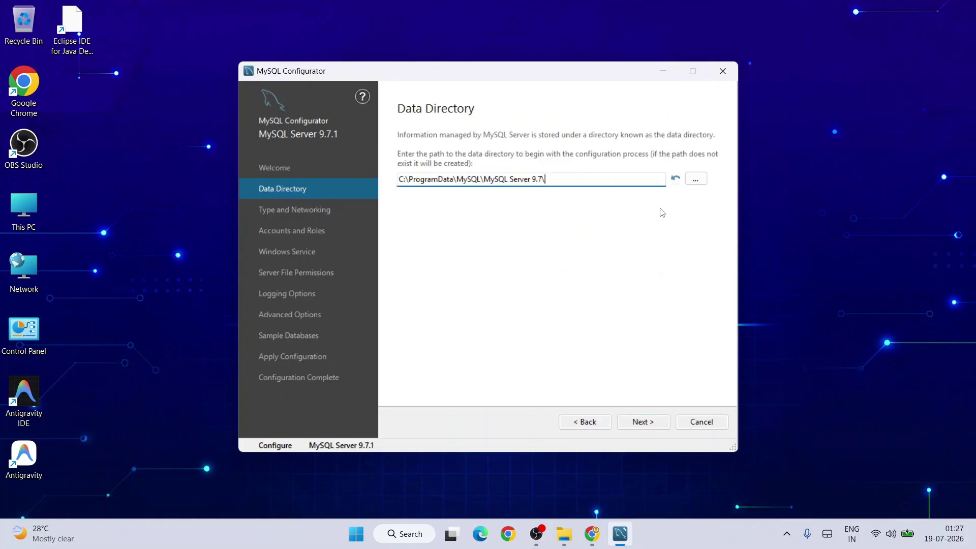
{"action": "left_click", "coordinate": [651, 423]}
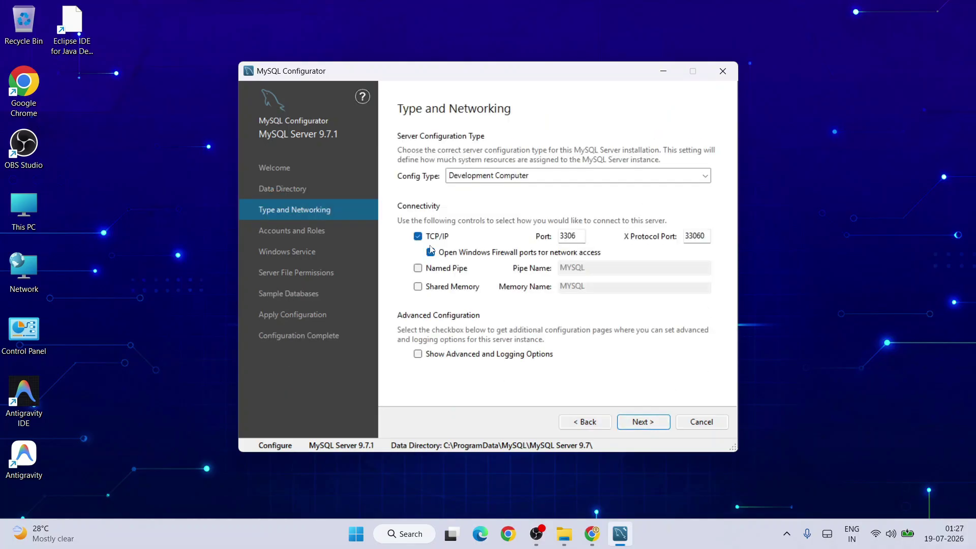
{"action": "left_click", "coordinate": [654, 423]}
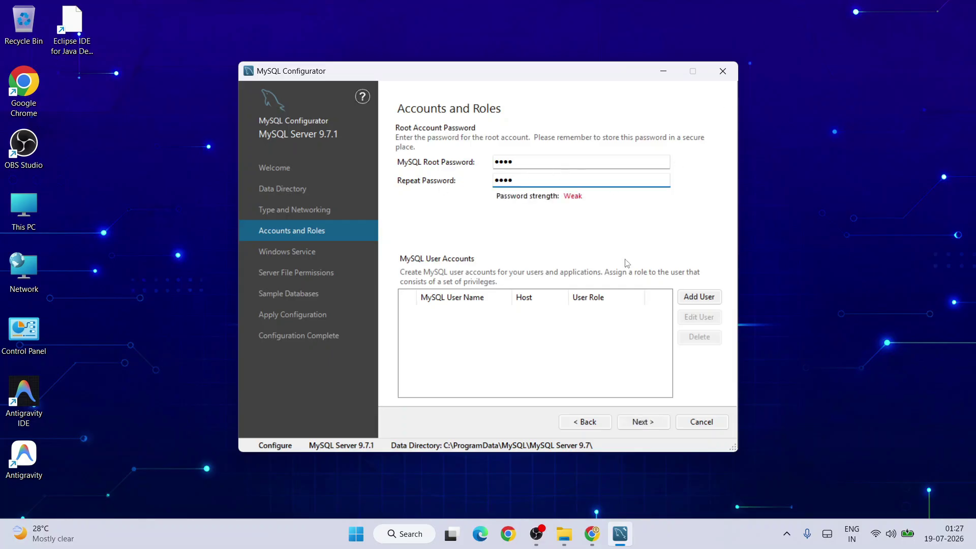
Enter and repeat the MySQL root password, keeping the default Windows service settings and full-access server file permissions.
{"action": "left_click", "coordinate": [643, 423]}
{"action": "left_click", "coordinate": [648, 426]}
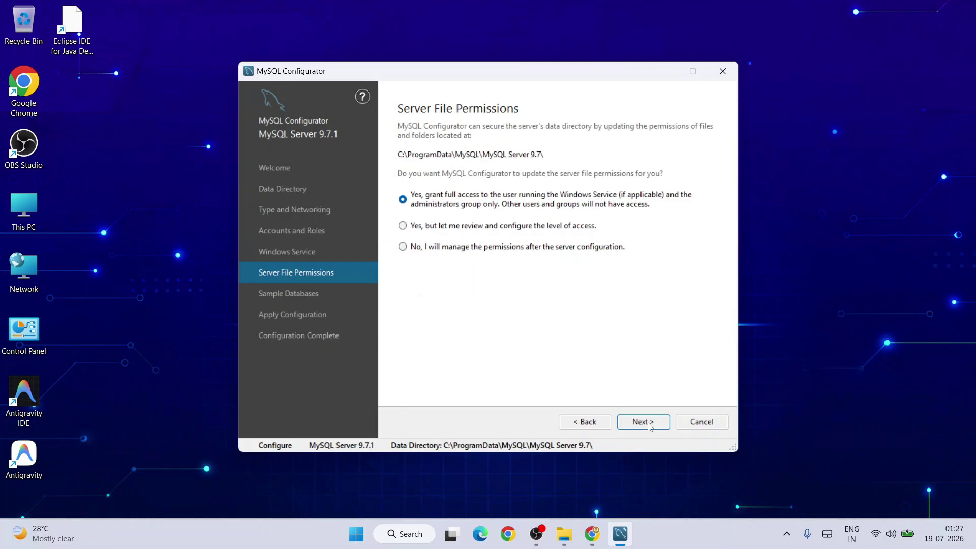
{"action": "left_click", "coordinate": [650, 427]}
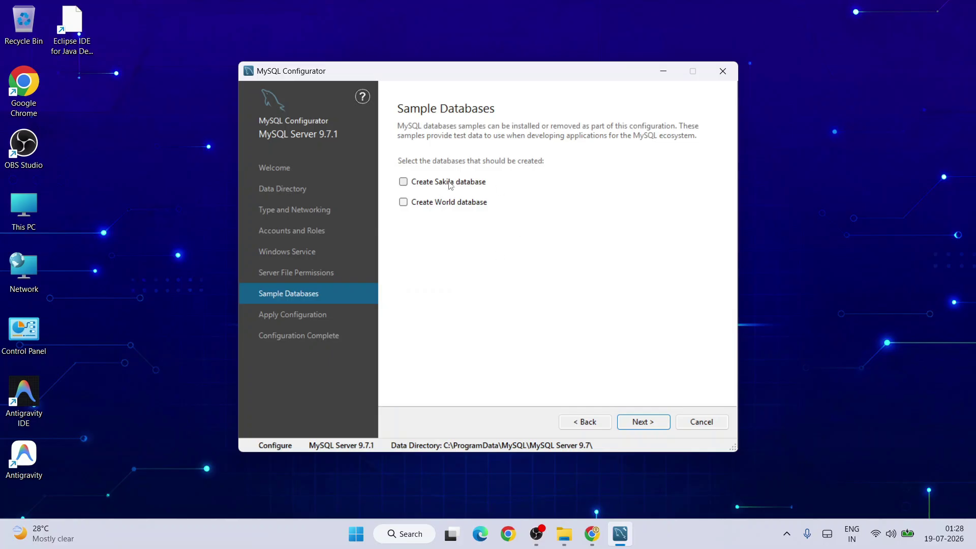
Skip both sample databases, apply the server configuration, and finish the configurator.
{"action": "left_click", "coordinate": [651, 422]}
{"action": "left_click", "coordinate": [599, 424]}
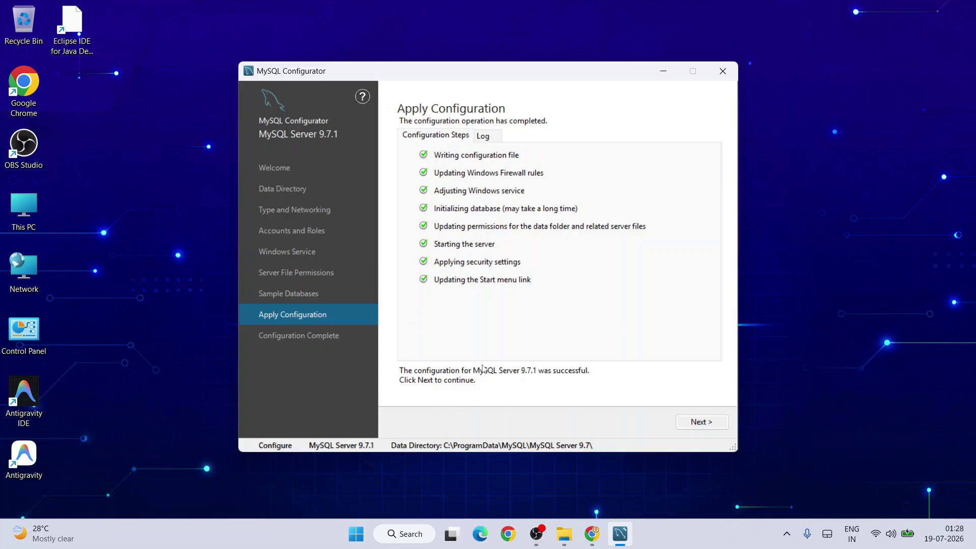
{"action": "left_click", "coordinate": [703, 421]}
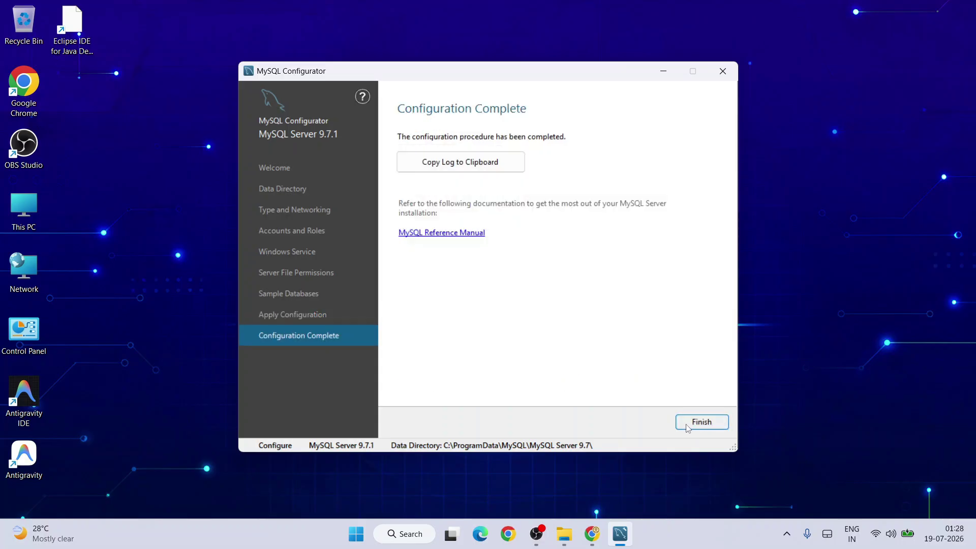
{"action": "left_click", "coordinate": [710, 426]}
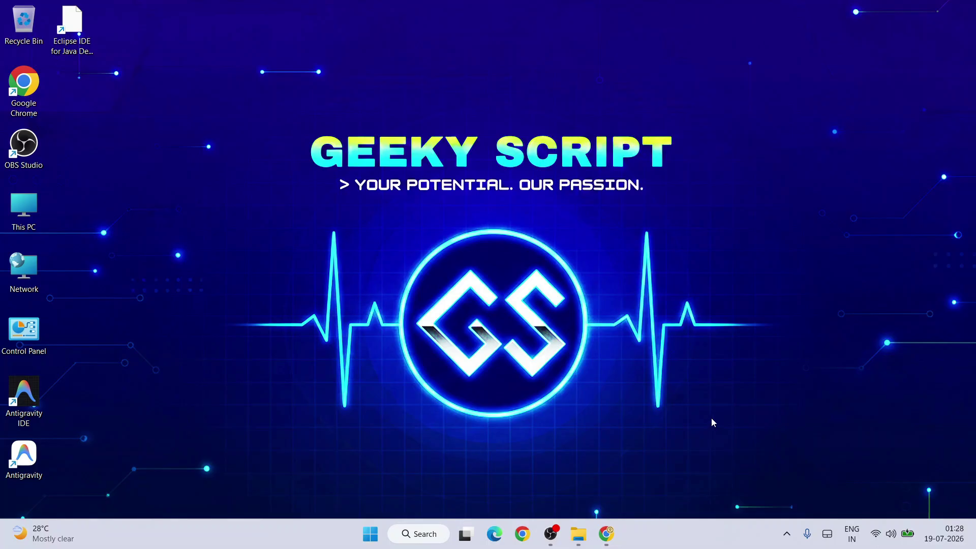
In File Explorer, open the folder C:\Program Files\MySQL\MySQL Server 9.7\bin.
{"action": "left_click", "coordinate": [580, 534]}
{"action": "left_click", "coordinate": [53, 321]}
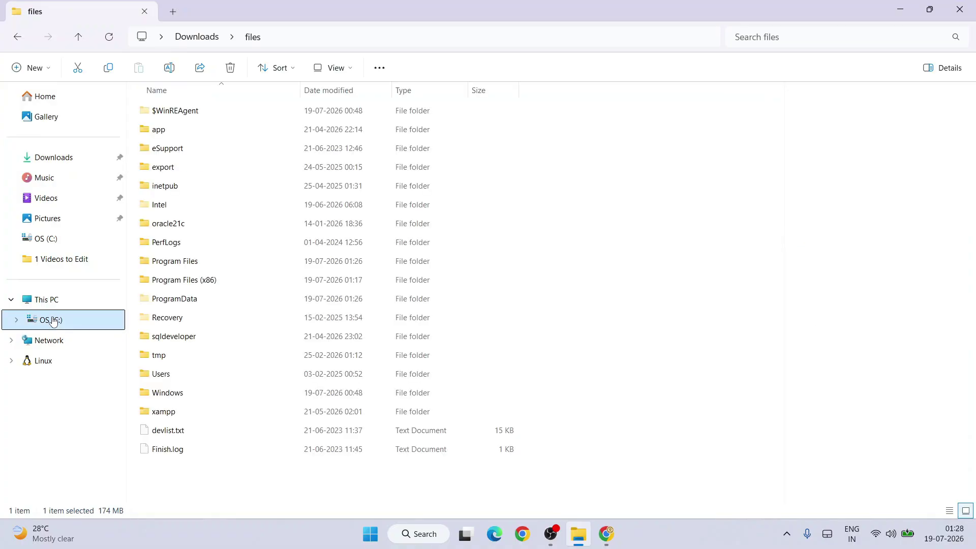
{"action": "left_click", "coordinate": [175, 264]}
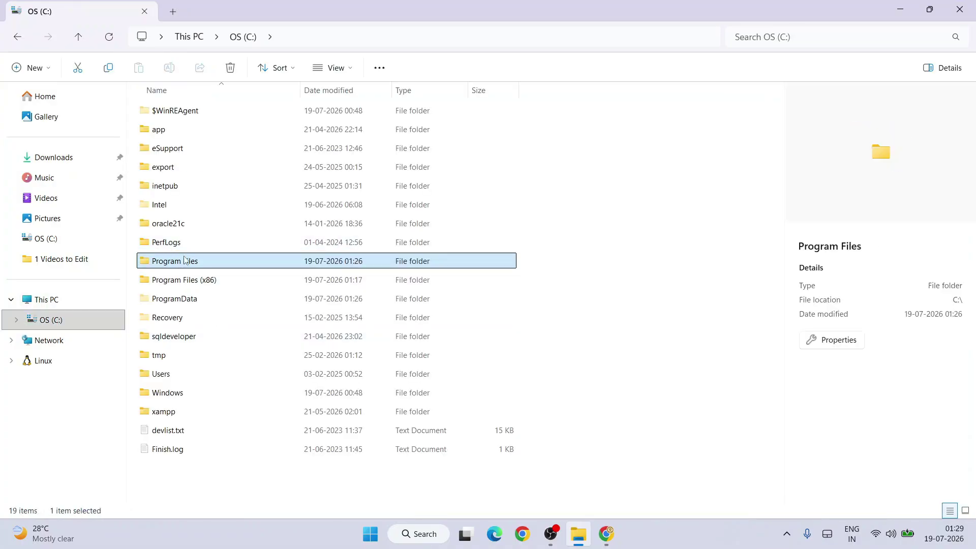
{"action": "double_click", "coordinate": [186, 261]}
{"action": "scroll", "coordinate": [294, 364], "scroll_direction": "down", "scroll_amount": 1}
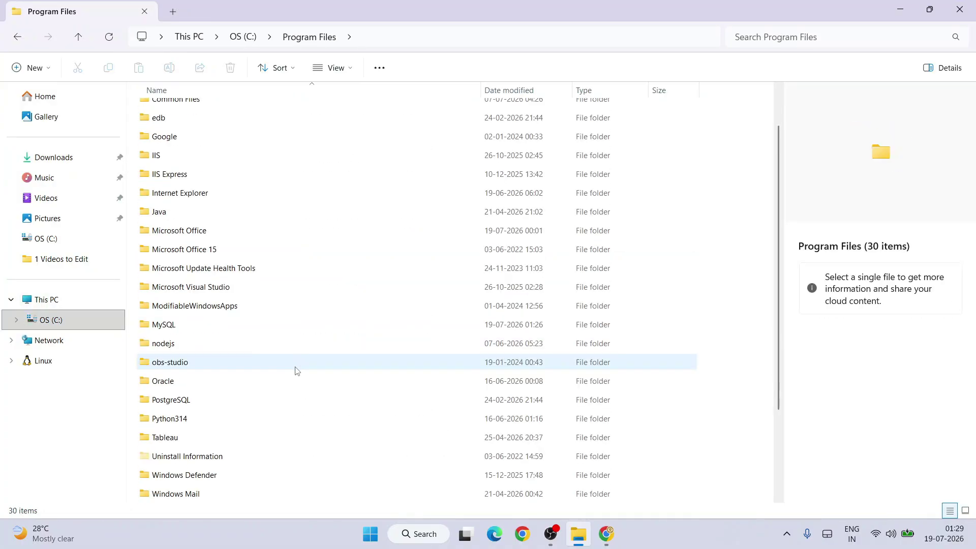
{"action": "left_click", "coordinate": [194, 332]}
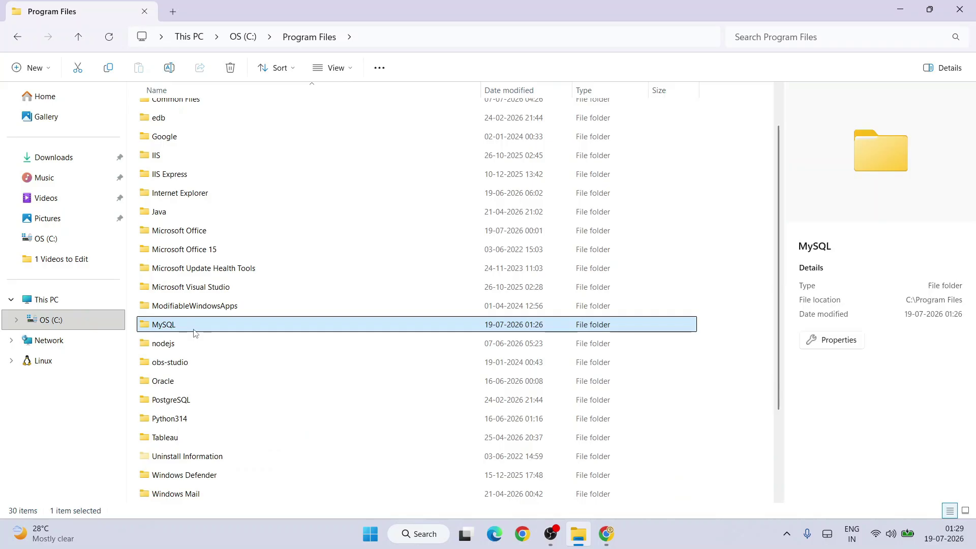
{"action": "double_click", "coordinate": [193, 333]}
{"action": "left_click", "coordinate": [236, 115]}
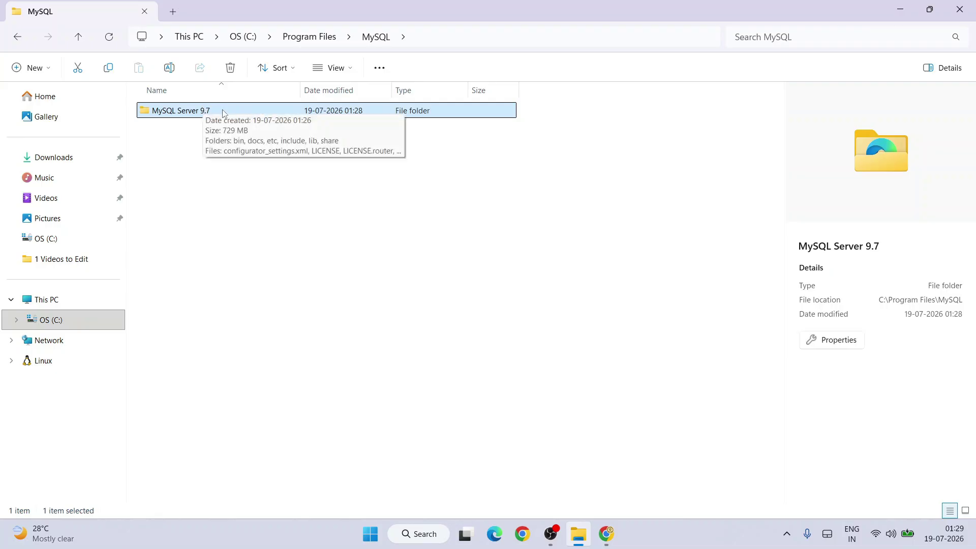
{"action": "double_click", "coordinate": [222, 112]}
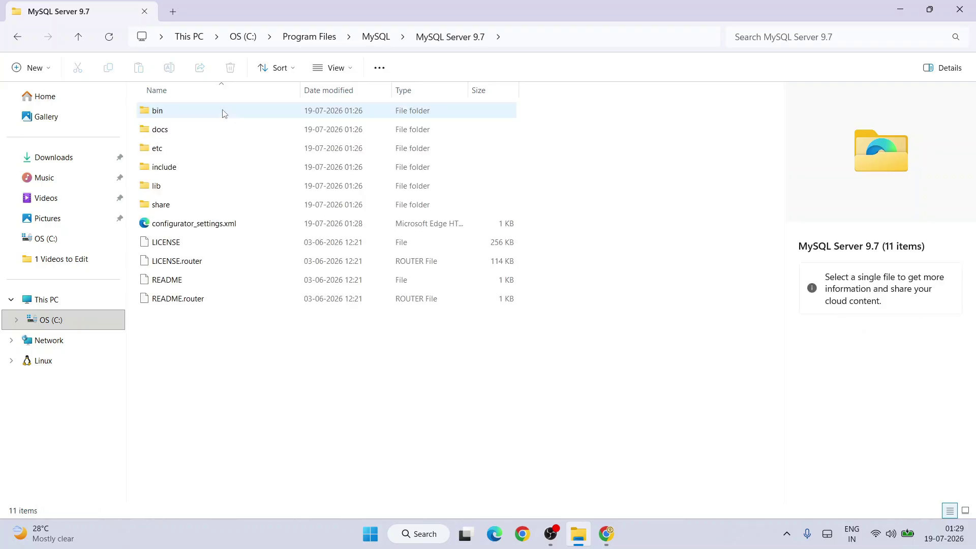
{"action": "double_click", "coordinate": [222, 112]}
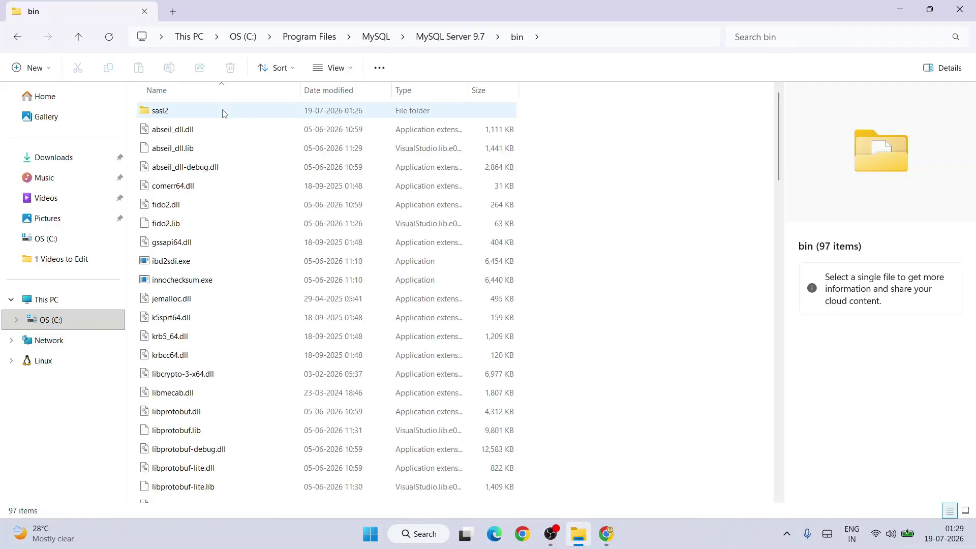
Copy the full path of the MySQL Server 9.7 bin folder.
{"action": "left_click", "coordinate": [578, 32]}
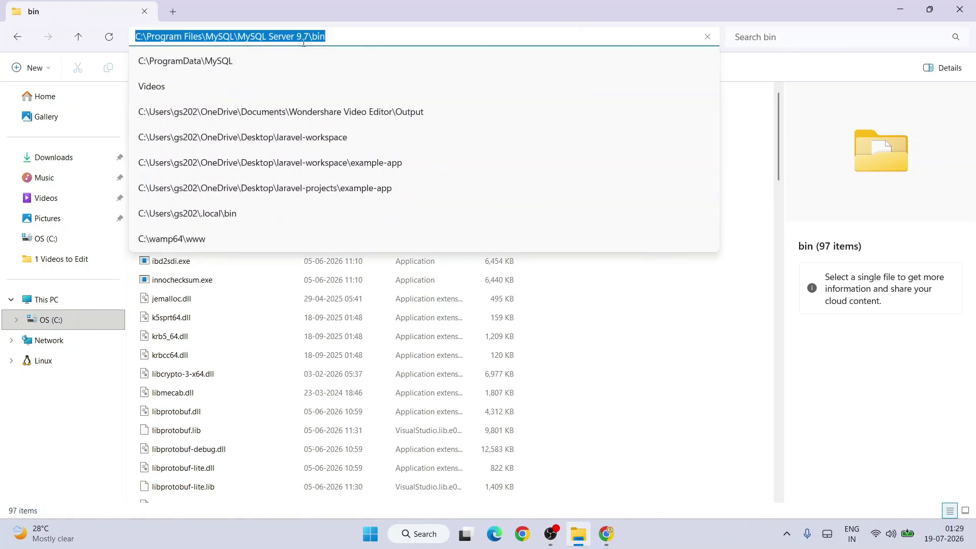
{"action": "right_click", "coordinate": [356, 35]}
{"action": "left_click", "coordinate": [397, 70]}
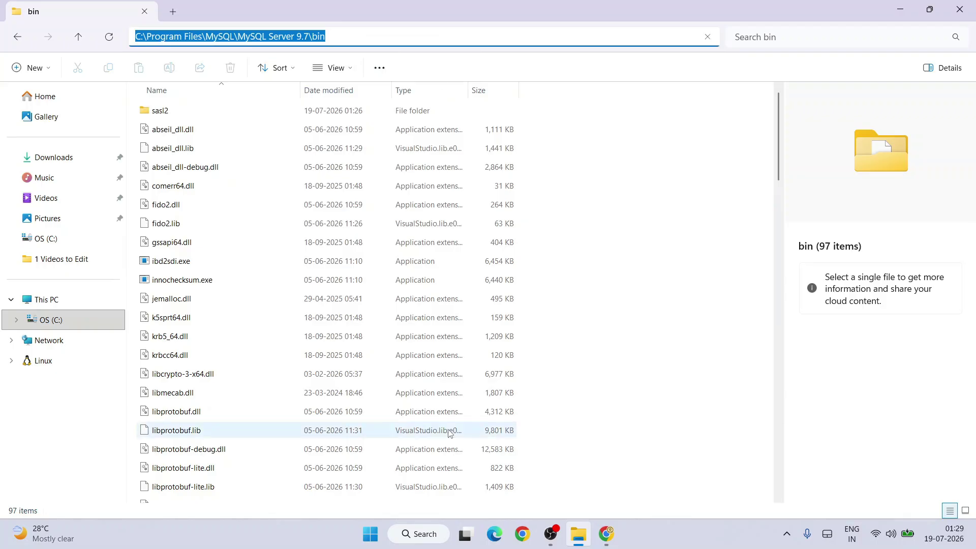
Find the system environment variables setting through a Windows search for "envi" and open the Environment Variables dialog.
{"action": "left_click", "coordinate": [409, 534]}
{"action": "type", "text": "e"}
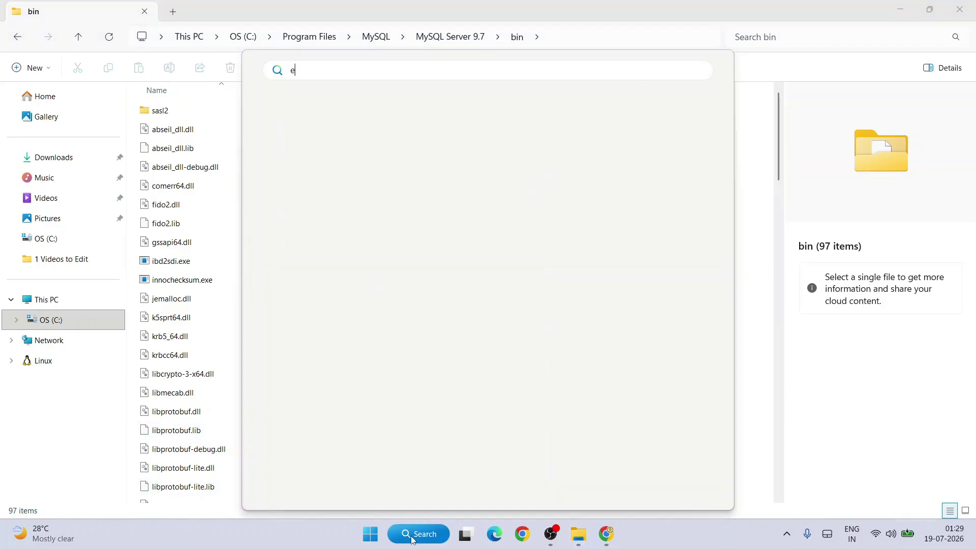
{"action": "type", "text": "nvi"}
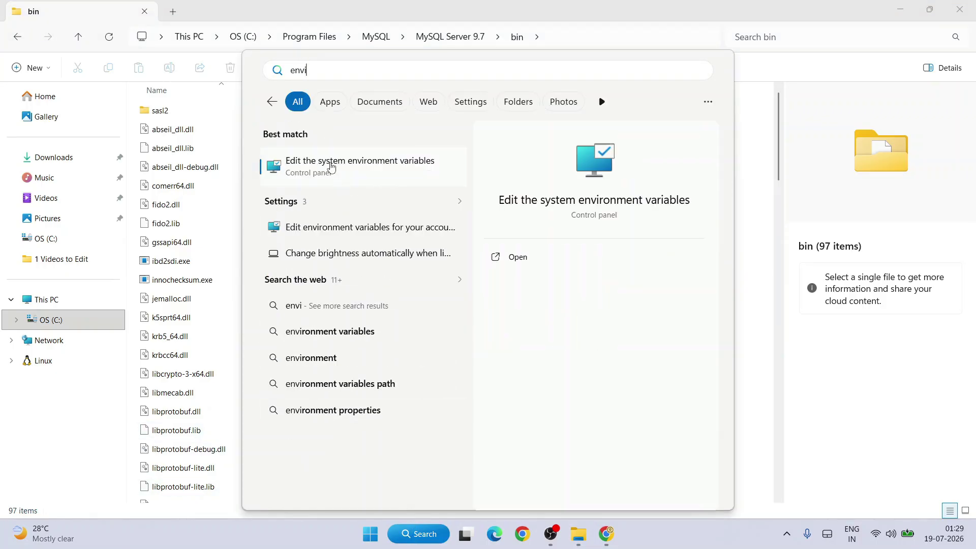
{"action": "left_click", "coordinate": [331, 167]}
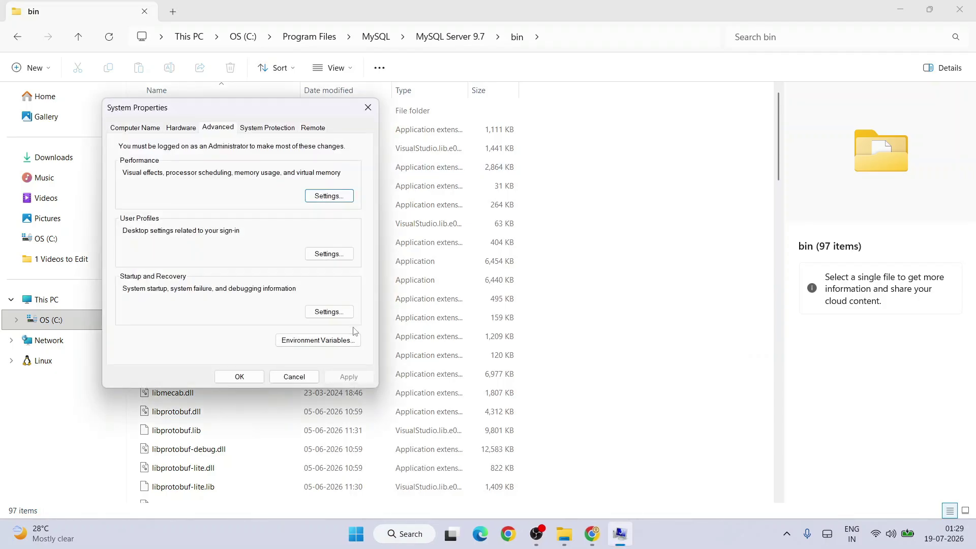
{"action": "left_click", "coordinate": [316, 343]}
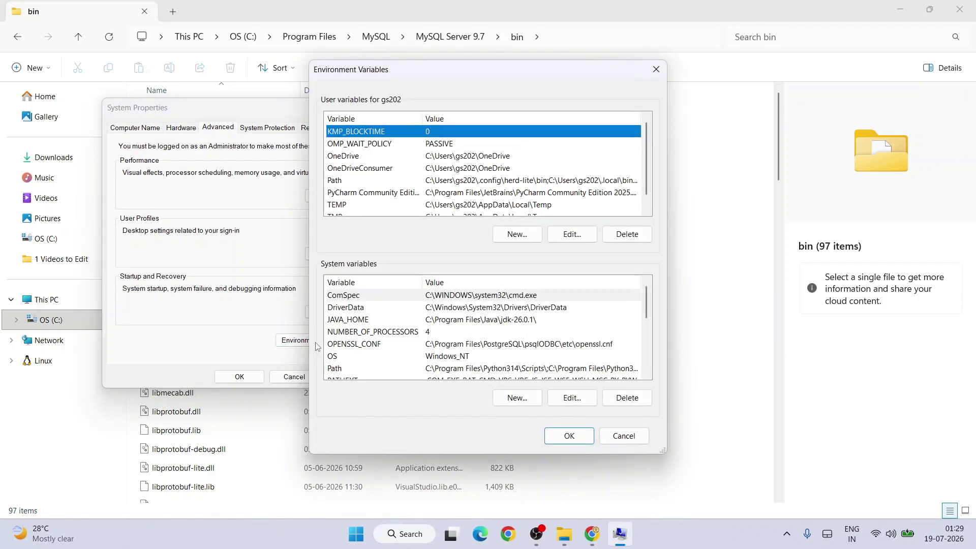
Add the copied C:\Program Files\MySQL\MySQL Server 9.7\bin path to the system Path variable, save the changes, and close File Explorer.
{"action": "left_click", "coordinate": [371, 368]}
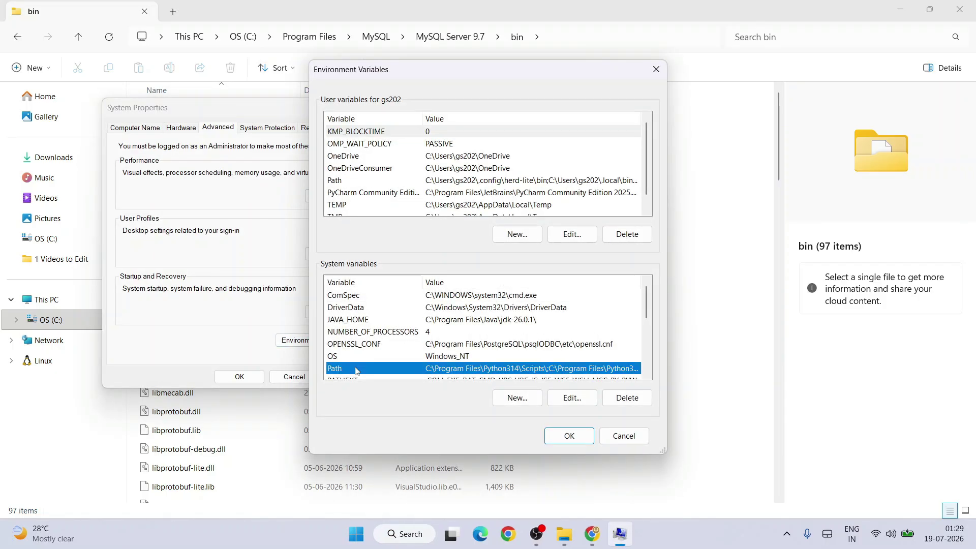
{"action": "left_click", "coordinate": [571, 398]}
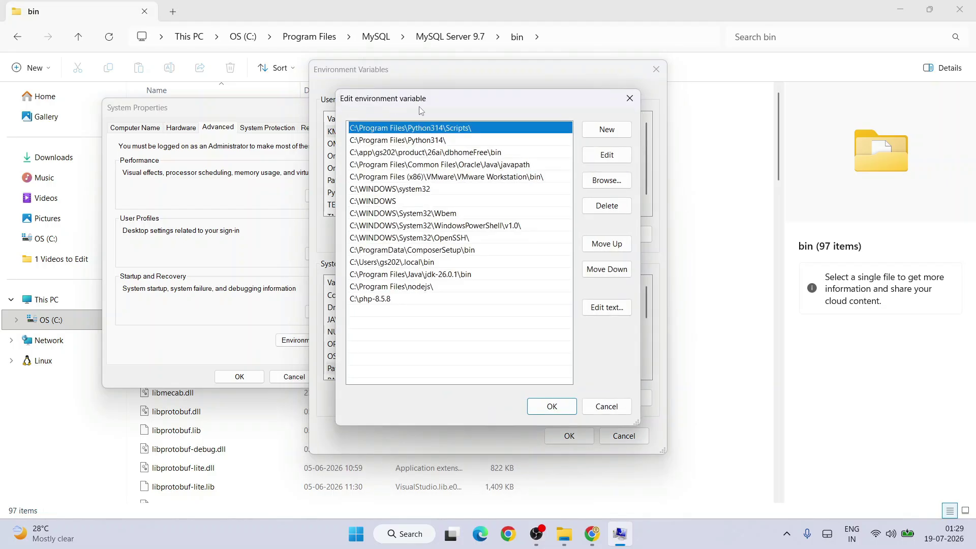
{"action": "left_click", "coordinate": [606, 129]}
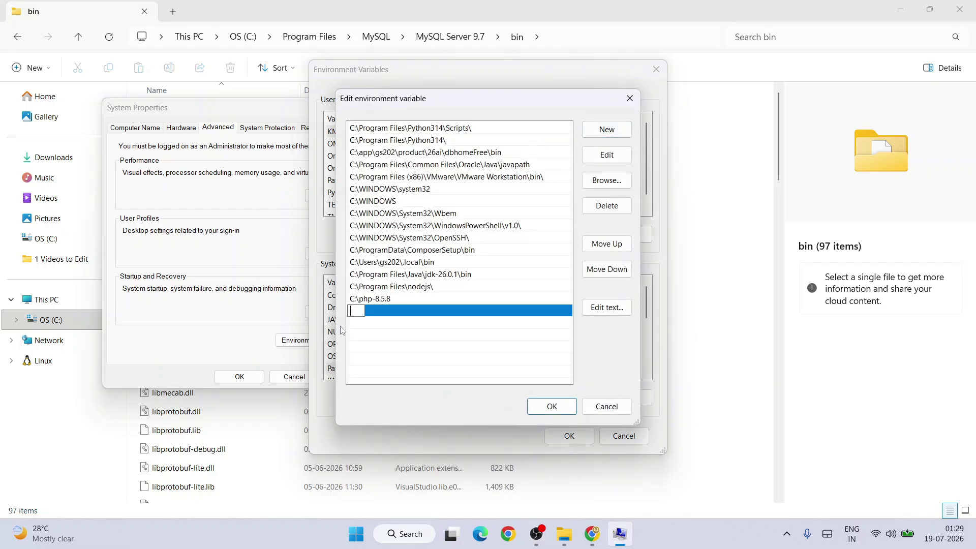
{"action": "right_click", "coordinate": [357, 310]}
{"action": "left_click", "coordinate": [445, 352]}
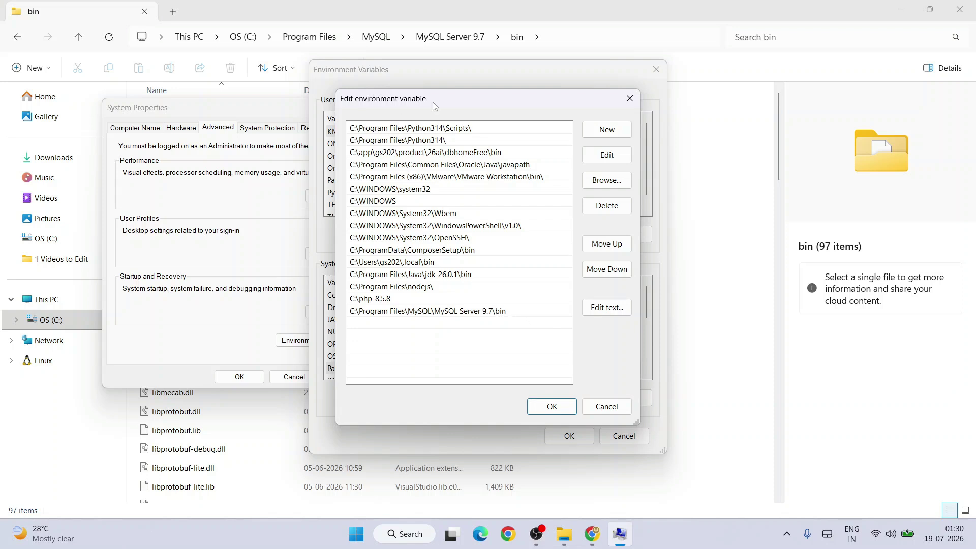
{"action": "left_click", "coordinate": [559, 406]}
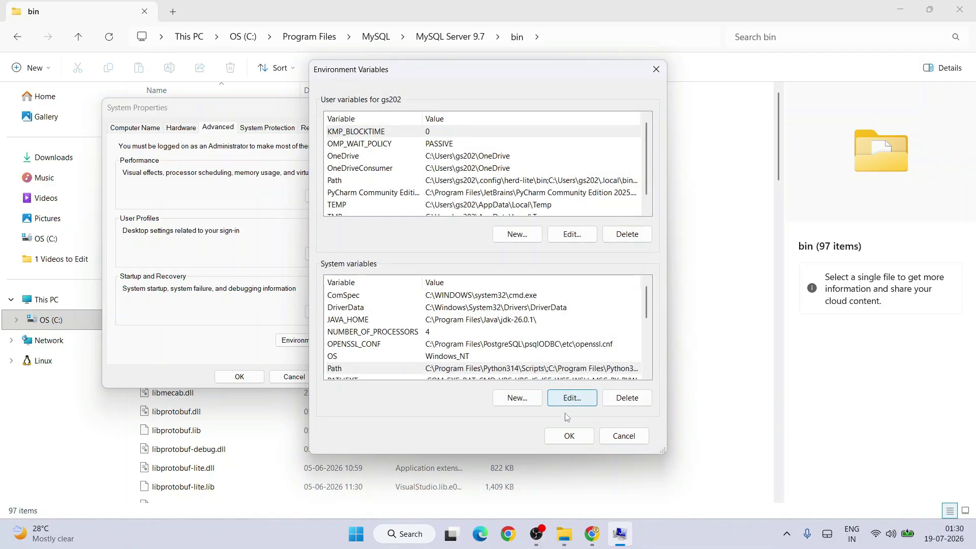
{"action": "left_click", "coordinate": [569, 435]}
{"action": "left_click", "coordinate": [249, 382]}
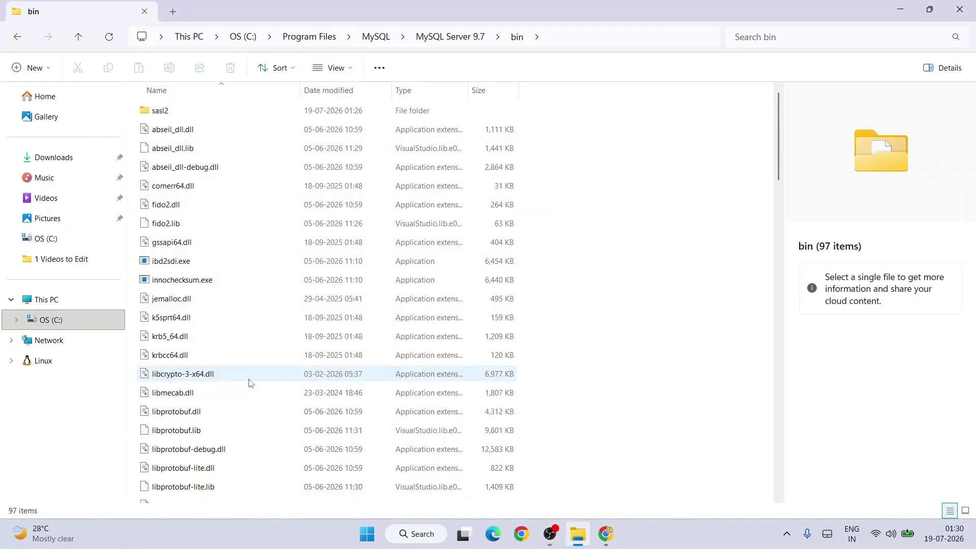
{"action": "left_click", "coordinate": [965, 8]}
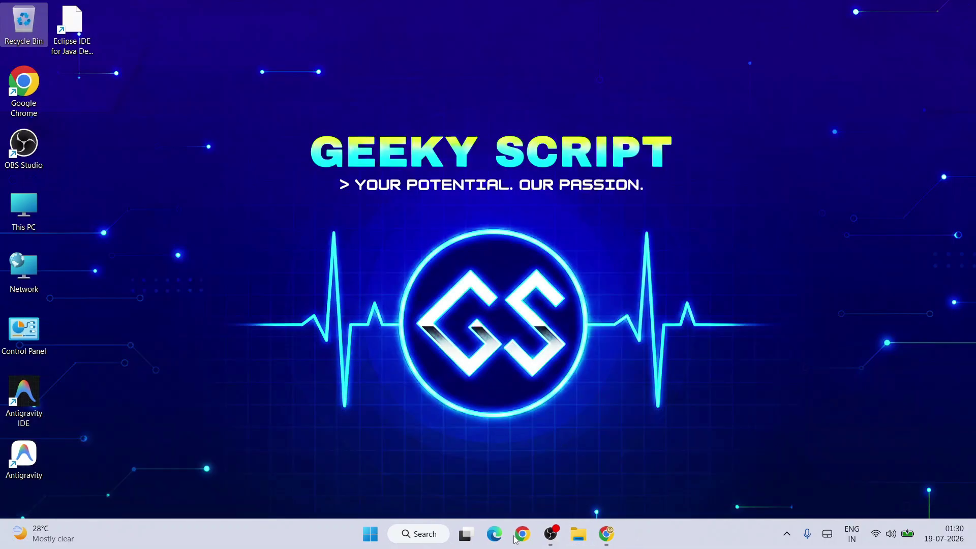
Search Windows for "cmd" and open Command Prompt.
{"action": "left_click", "coordinate": [432, 533]}
{"action": "type", "text": "c"}
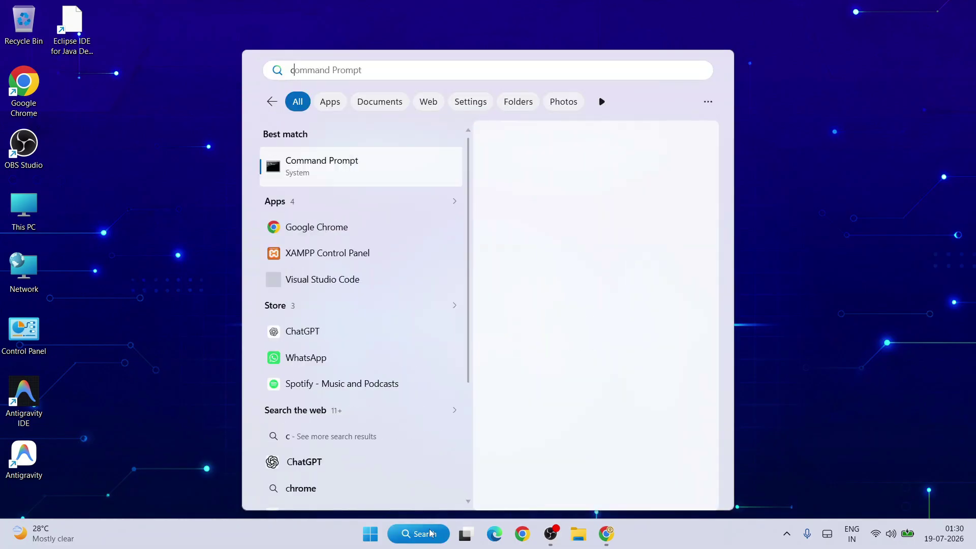
{"action": "type", "text": "md"}
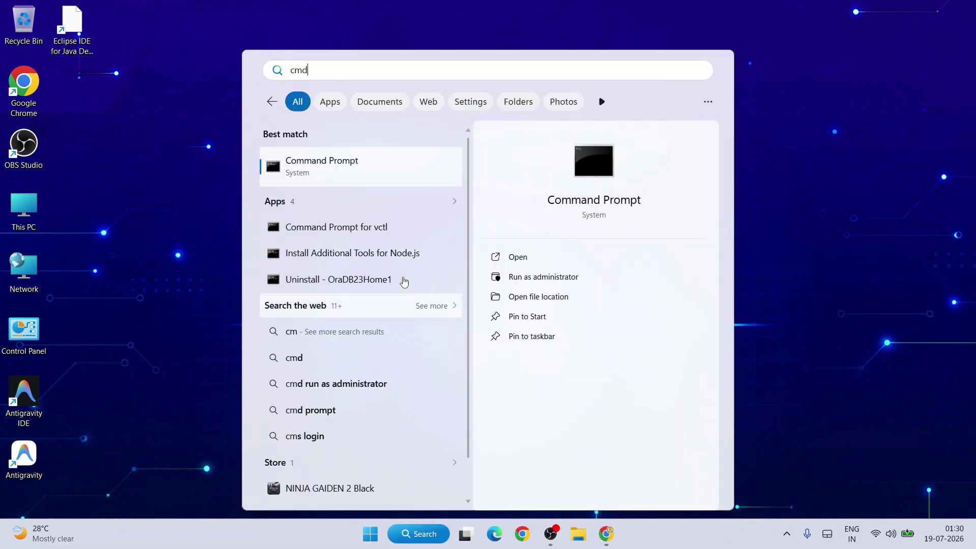
{"action": "left_click", "coordinate": [340, 168]}
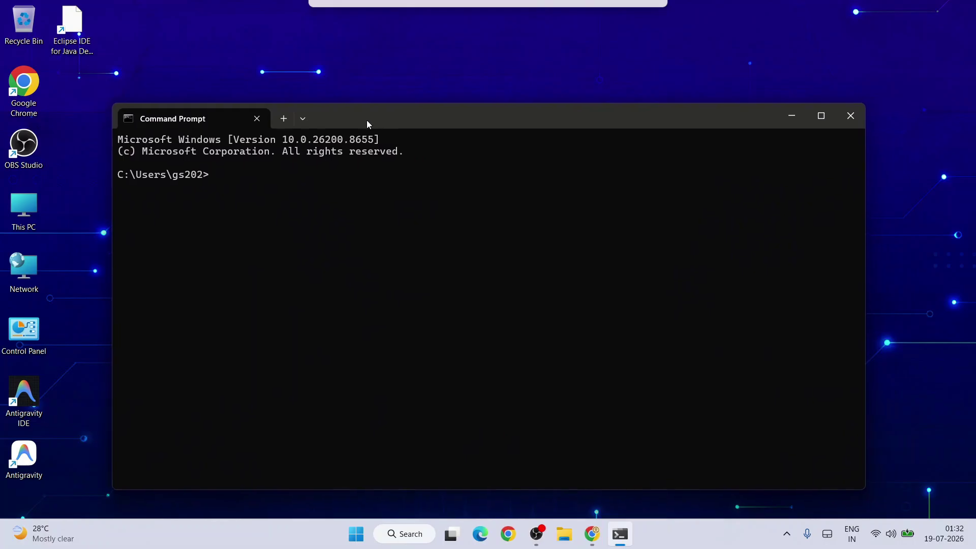
Run mysql --version to check the installed MySQL version.
{"action": "type", "text": "mysql"}
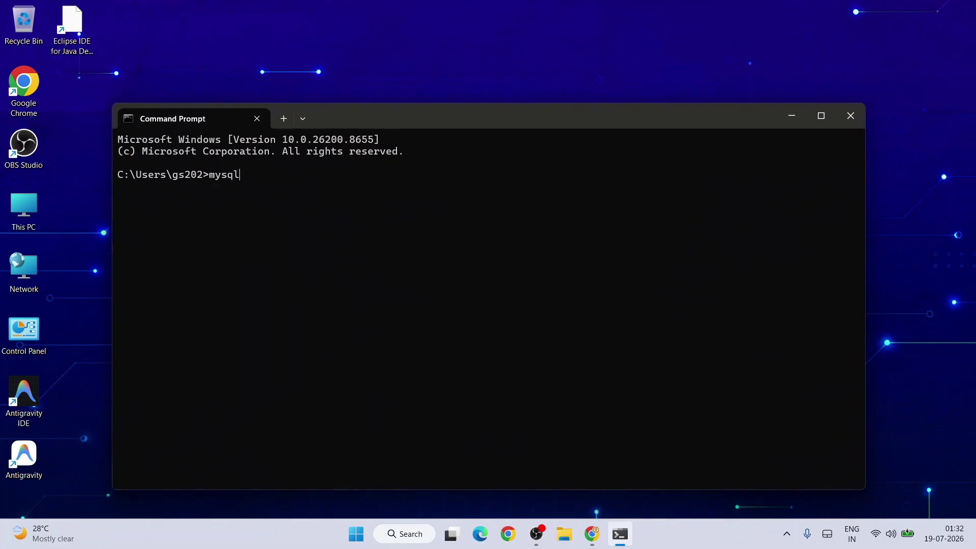
{"action": "type", "text": " --version"}
{"action": "key", "text": "Return"}
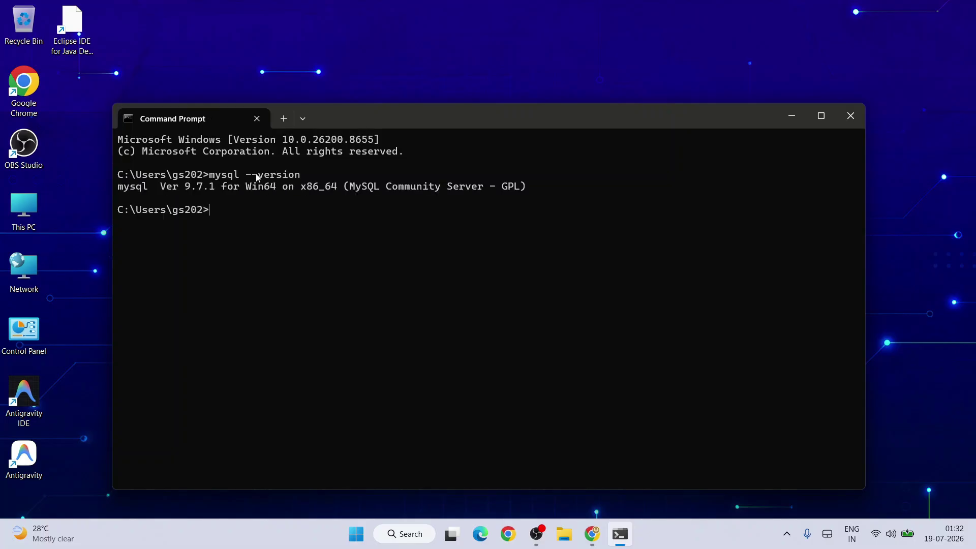
{"action": "left_click_drag", "start_coordinate": [156, 192], "coordinate": [313, 193]}
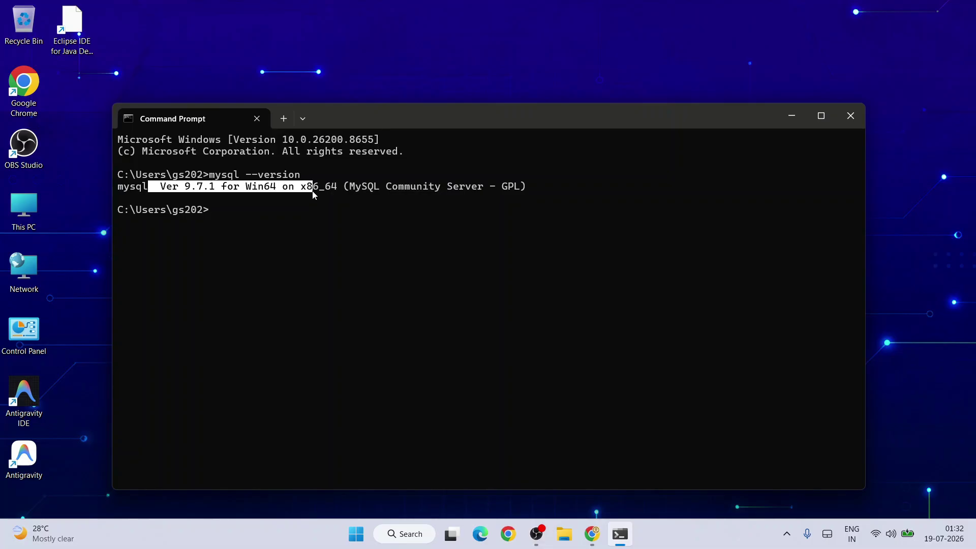
{"action": "left_click", "coordinate": [281, 229]}
Log in to the MySQL server as root with mysql -u root -p, entering the root password.
{"action": "type", "text": "mysql -u root -p"}
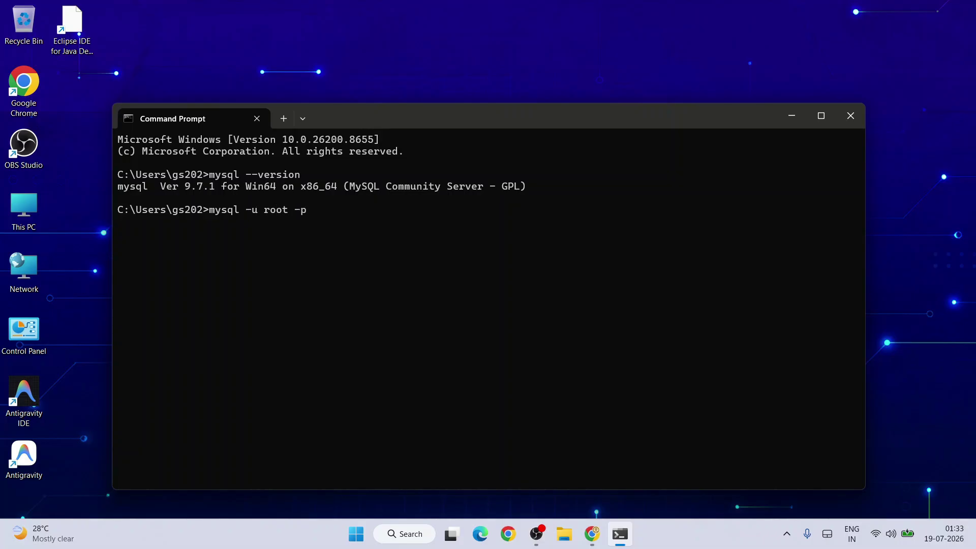
{"action": "key", "text": "Return"}
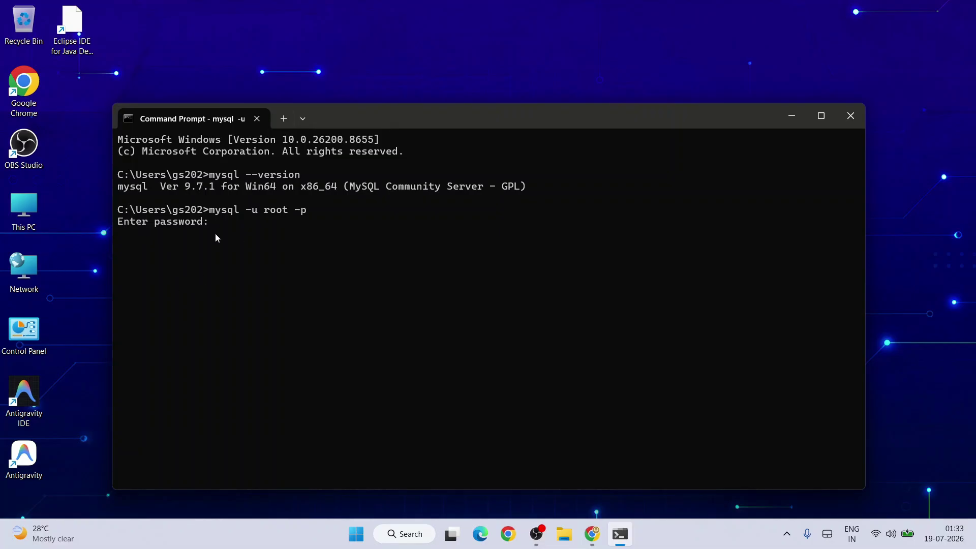
{"action": "type", "text": "**"}
{"action": "key", "text": "Return"}
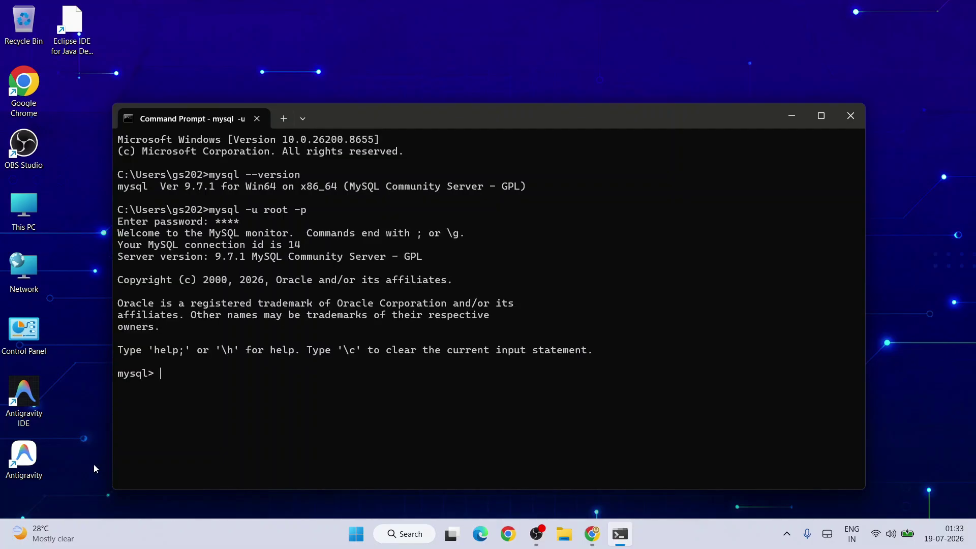
{"action": "left_click_drag", "start_coordinate": [118, 380], "coordinate": [181, 374]}
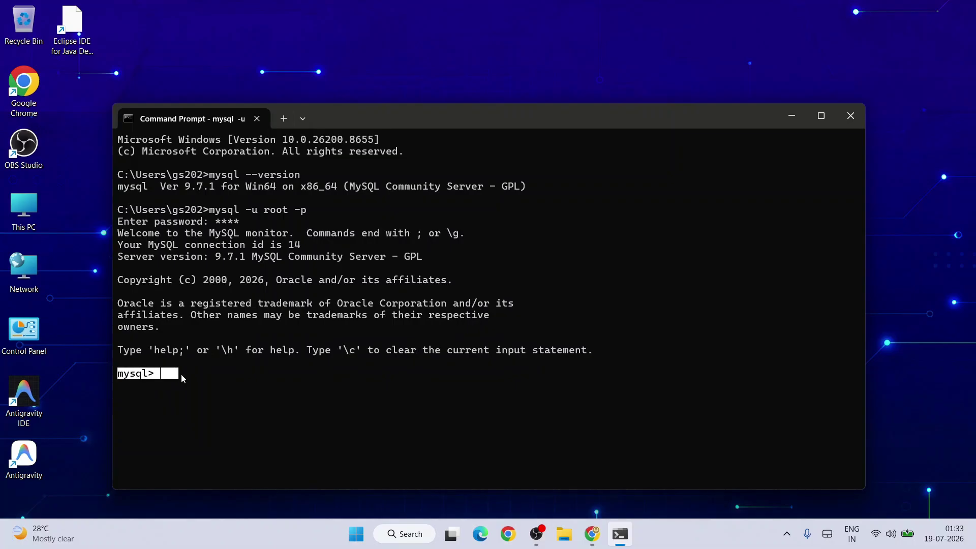
{"action": "left_click", "coordinate": [163, 400]}
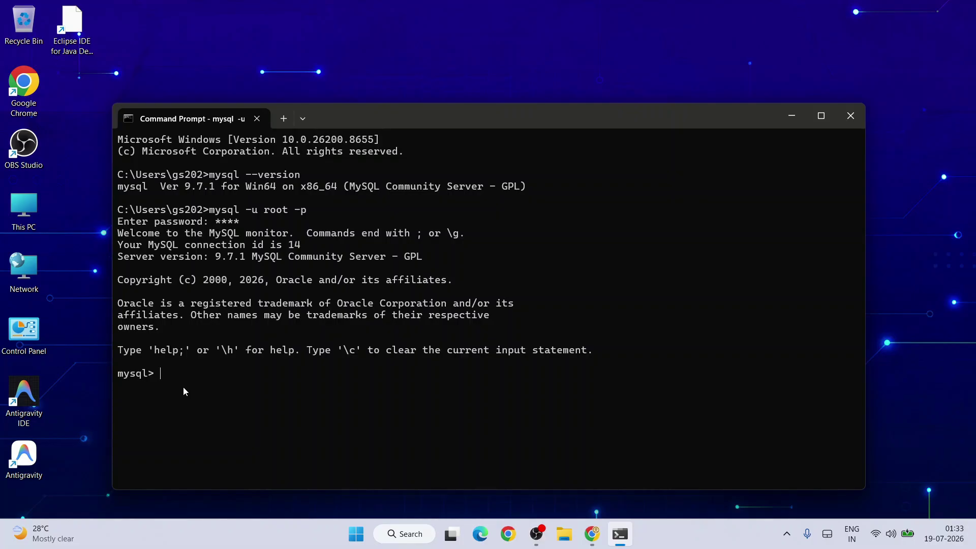
{"action": "left_click_drag", "start_coordinate": [171, 189], "coordinate": [240, 187]}
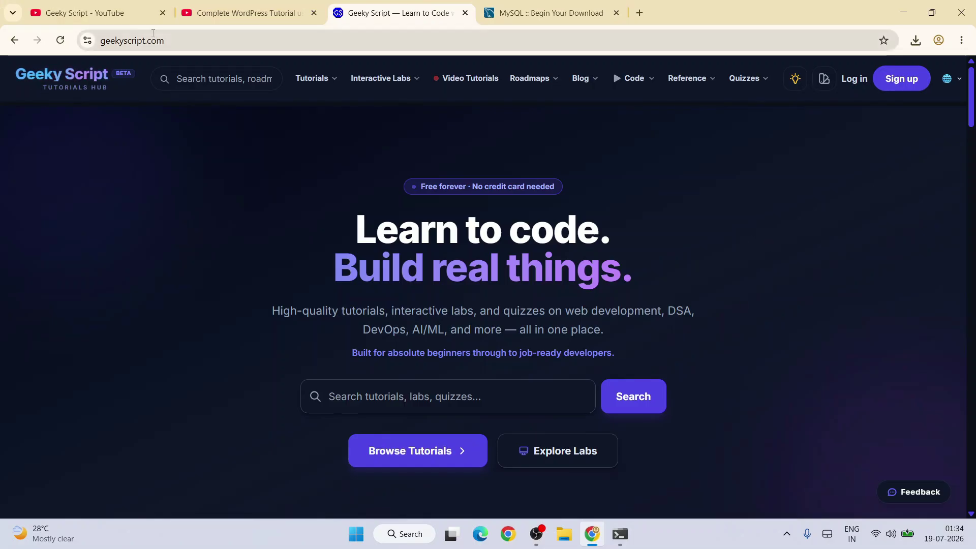
In Chrome, search the tutorials on the geekyscript.com home page for "sql".
{"action": "left_click", "coordinate": [393, 400]}
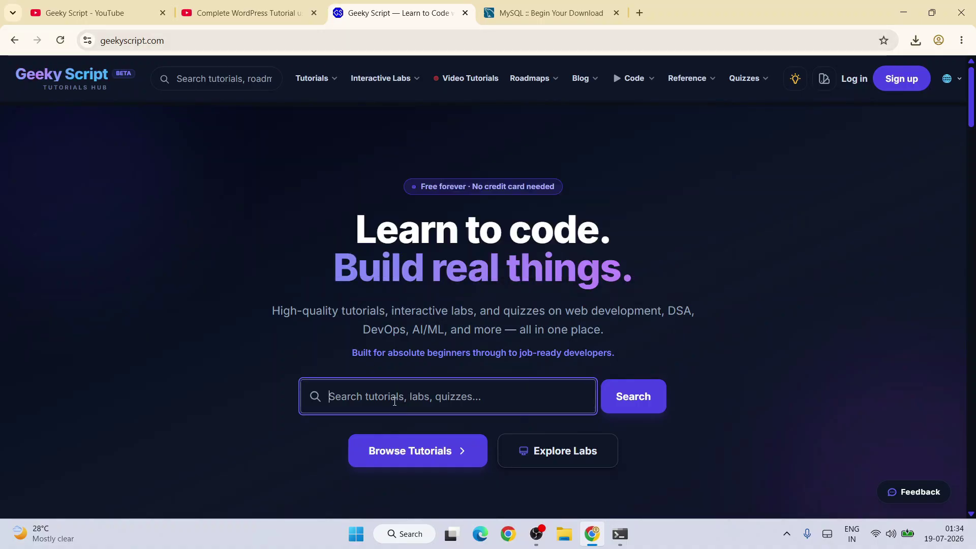
{"action": "type", "text": "s"}
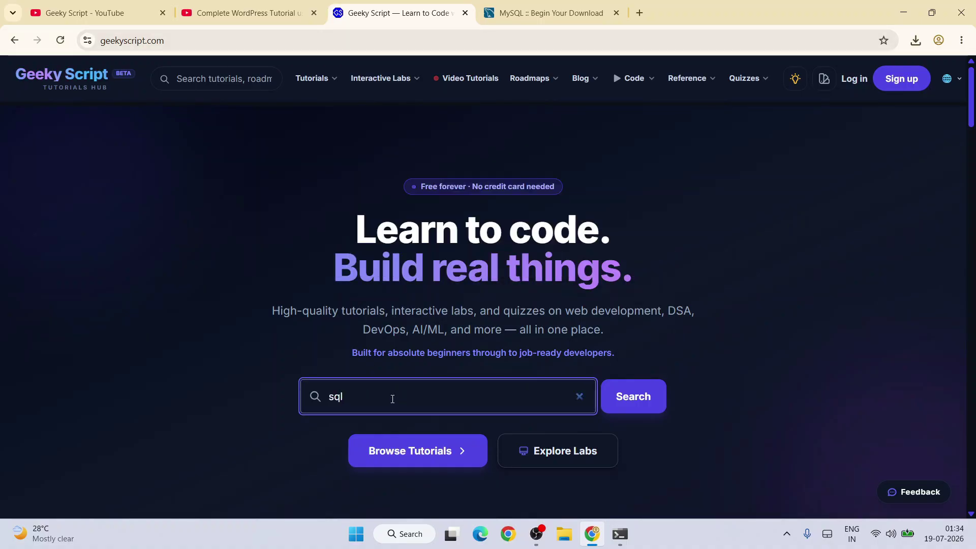
{"action": "type", "text": "ql"}
{"action": "key", "text": "Return"}
{"action": "scroll", "coordinate": [490, 339], "scroll_direction": "down", "scroll_amount": 3}
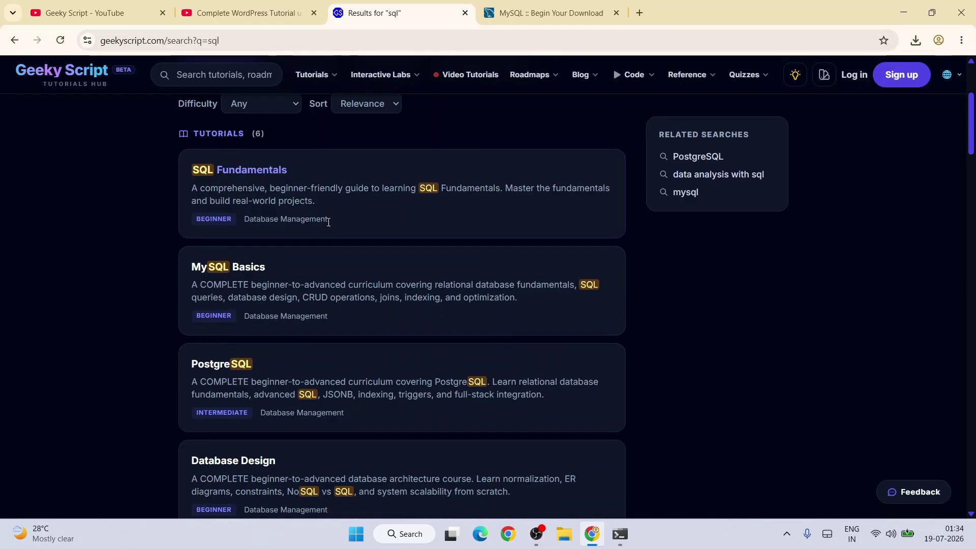
Review the SQL search results and open the SQL Fundamentals tutorial.
{"action": "scroll", "coordinate": [466, 379], "scroll_direction": "down", "scroll_amount": 1}
{"action": "scroll", "coordinate": [466, 383], "scroll_direction": "up", "scroll_amount": 1}
{"action": "scroll", "coordinate": [226, 220], "scroll_direction": "down", "scroll_amount": 1}
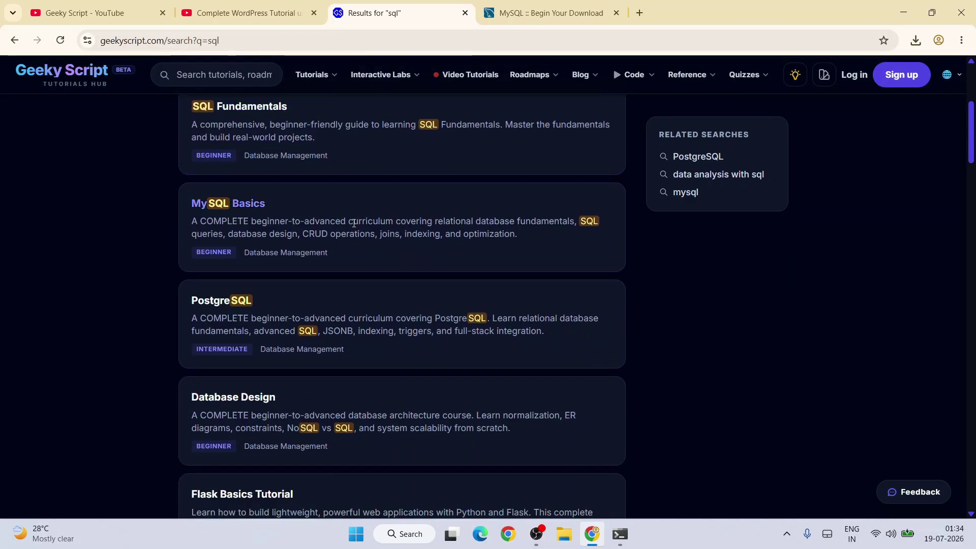
{"action": "scroll", "coordinate": [266, 246], "scroll_direction": "down", "scroll_amount": 1}
{"action": "scroll", "coordinate": [331, 270], "scroll_direction": "down", "scroll_amount": 1}
{"action": "scroll", "coordinate": [331, 270], "scroll_direction": "up", "scroll_amount": 2}
{"action": "left_click", "coordinate": [238, 104]}
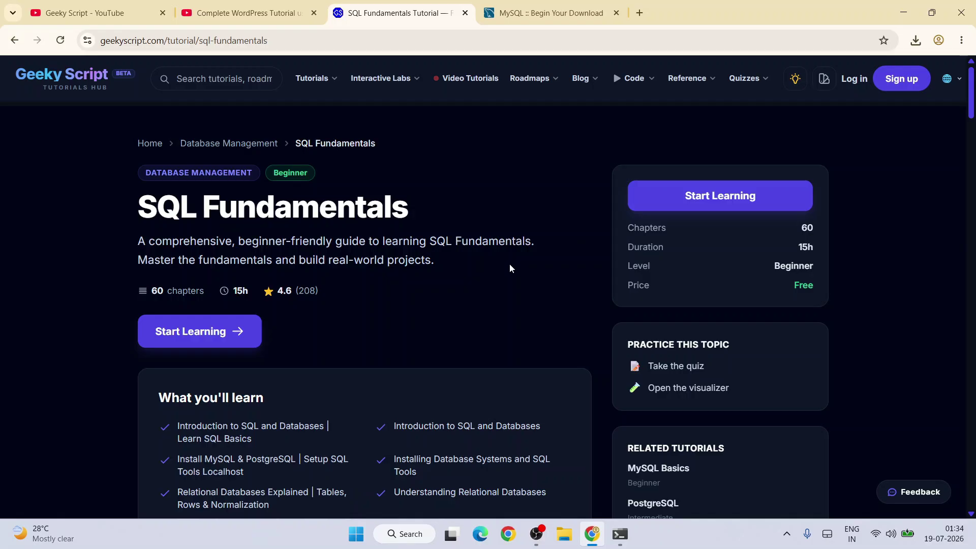
Look through the SQL Fundamentals course content and open the chapter "SQL SELECT Statement | Retrieve Database Data".
{"action": "scroll", "coordinate": [509, 263], "scroll_direction": "down", "scroll_amount": 10}
{"action": "scroll", "coordinate": [426, 306], "scroll_direction": "up", "scroll_amount": 1}
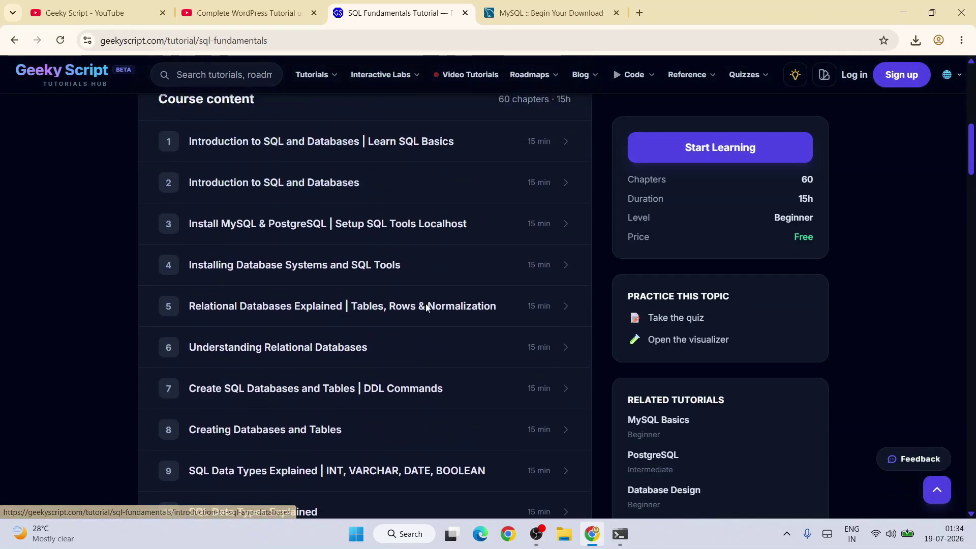
{"action": "scroll", "coordinate": [385, 264], "scroll_direction": "down", "scroll_amount": 7}
{"action": "scroll", "coordinate": [386, 293], "scroll_direction": "down", "scroll_amount": 6}
{"action": "scroll", "coordinate": [386, 293], "scroll_direction": "up", "scroll_amount": 6}
{"action": "left_click", "coordinate": [298, 190]}
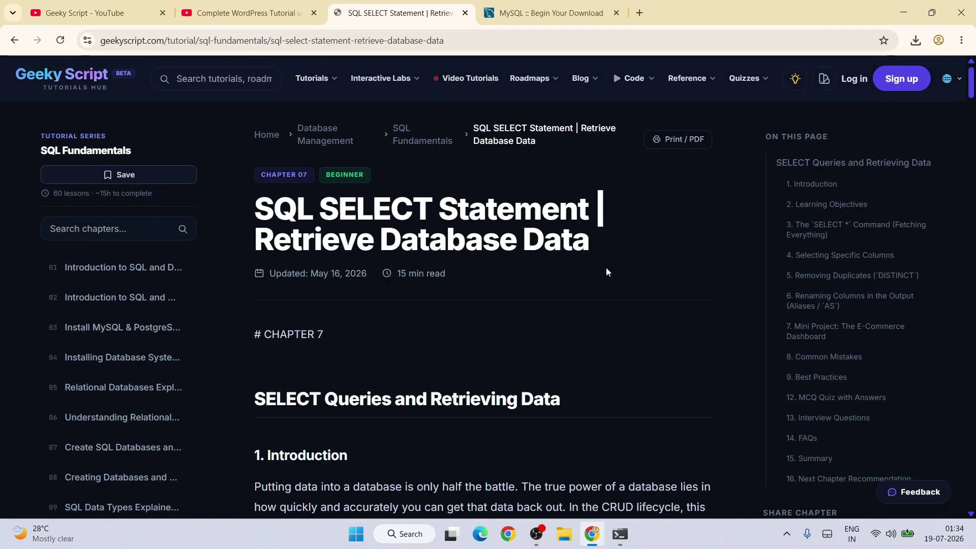
Read through the SQL SELECT Statement chapter, including its query examples and mini project.
{"action": "scroll", "coordinate": [607, 268], "scroll_direction": "down", "scroll_amount": 15}
{"action": "scroll", "coordinate": [606, 274], "scroll_direction": "down", "scroll_amount": 10}
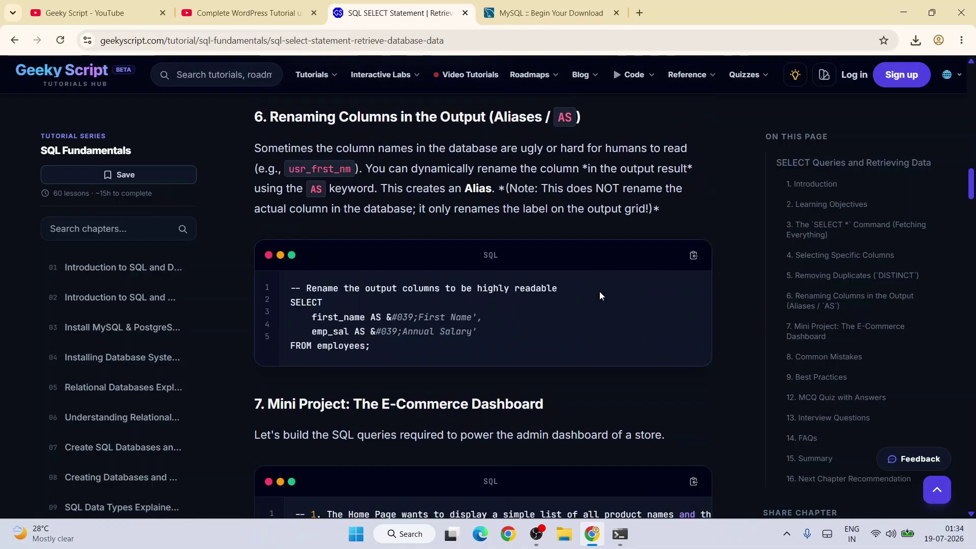
{"action": "scroll", "coordinate": [600, 296], "scroll_direction": "down", "scroll_amount": 15}
{"action": "scroll", "coordinate": [593, 354], "scroll_direction": "down", "scroll_amount": 15}
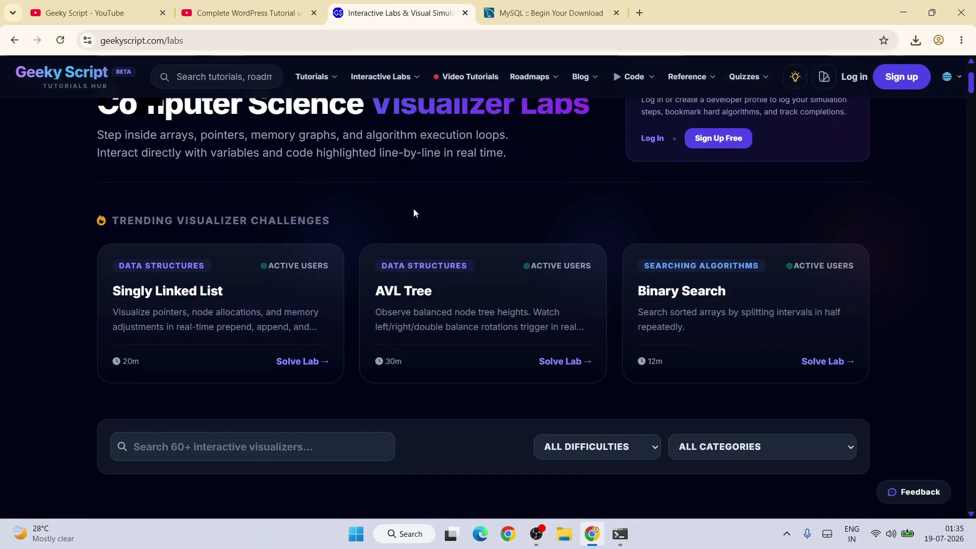
Browse the data structure visualizers on the Geeky Script interactive labs page.
{"action": "scroll", "coordinate": [414, 212], "scroll_direction": "down", "scroll_amount": 4}
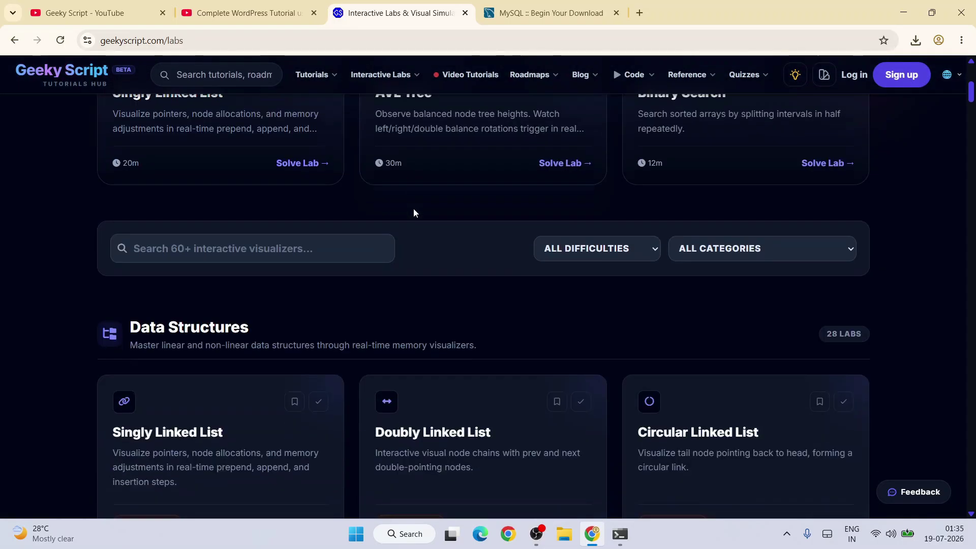
{"action": "scroll", "coordinate": [414, 213], "scroll_direction": "down", "scroll_amount": 4}
{"action": "scroll", "coordinate": [488, 278], "scroll_direction": "down", "scroll_amount": 3}
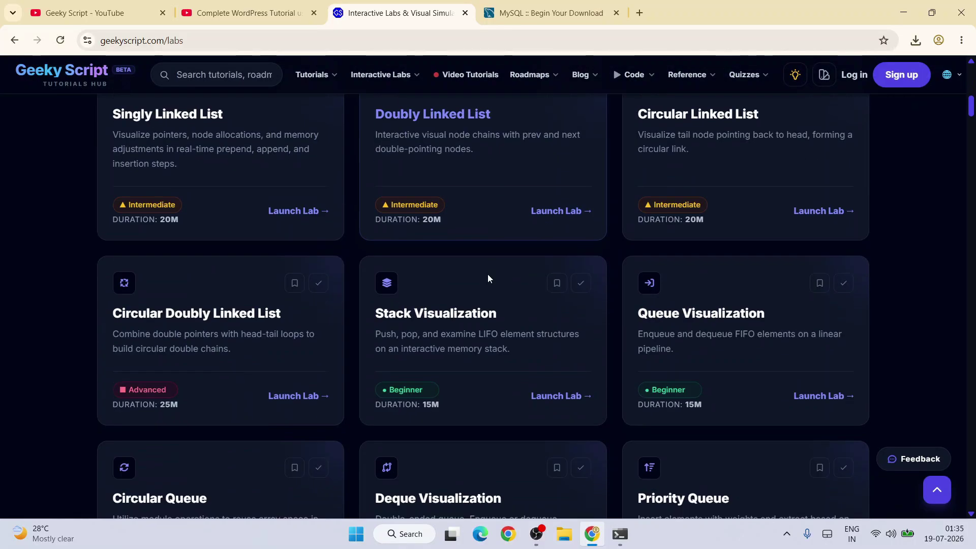
{"action": "scroll", "coordinate": [488, 278], "scroll_direction": "down", "scroll_amount": 5}
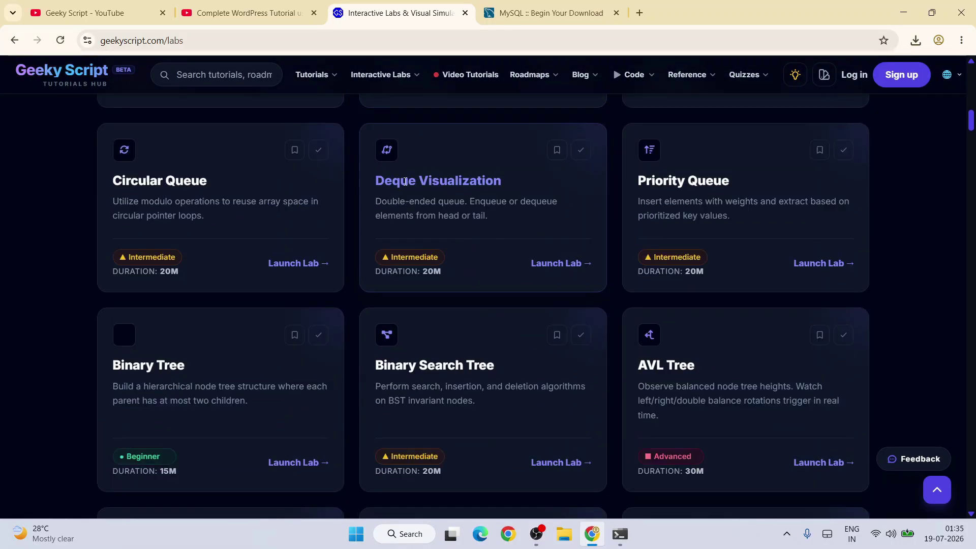
Browse the remaining data structure labs down to the sorting algorithms and launch the Insertion Sort lab.
{"action": "scroll", "coordinate": [505, 267], "scroll_direction": "down", "scroll_amount": 5}
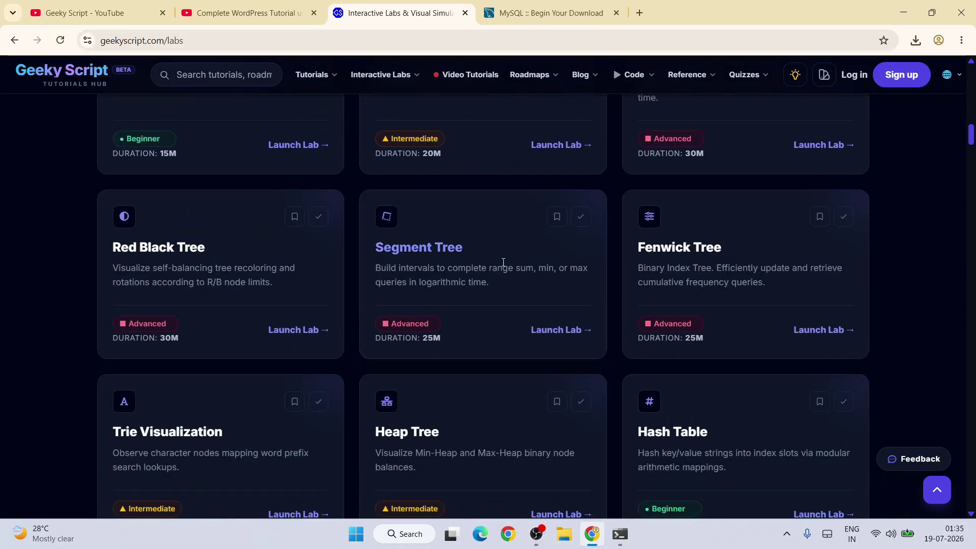
{"action": "scroll", "coordinate": [503, 262], "scroll_direction": "down", "scroll_amount": 12}
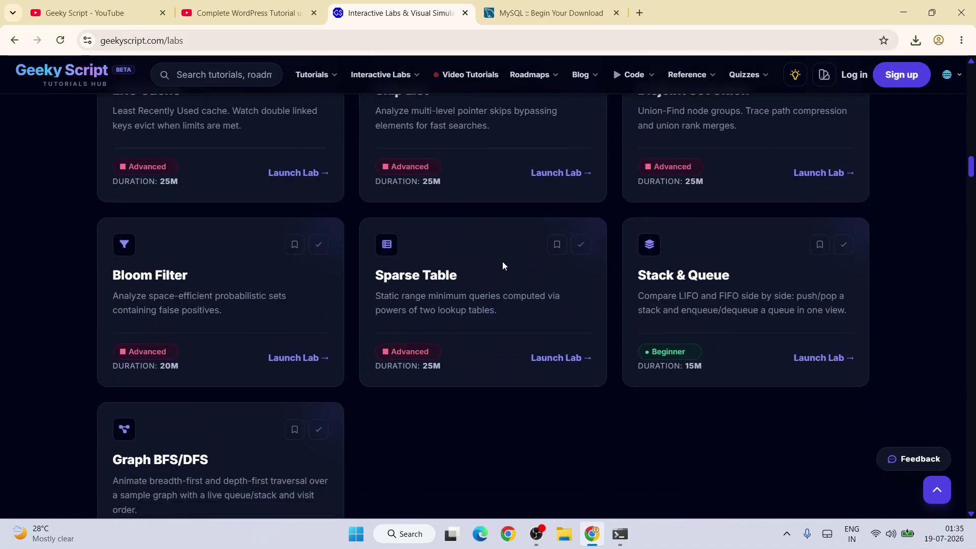
{"action": "scroll", "coordinate": [502, 261], "scroll_direction": "down", "scroll_amount": 10}
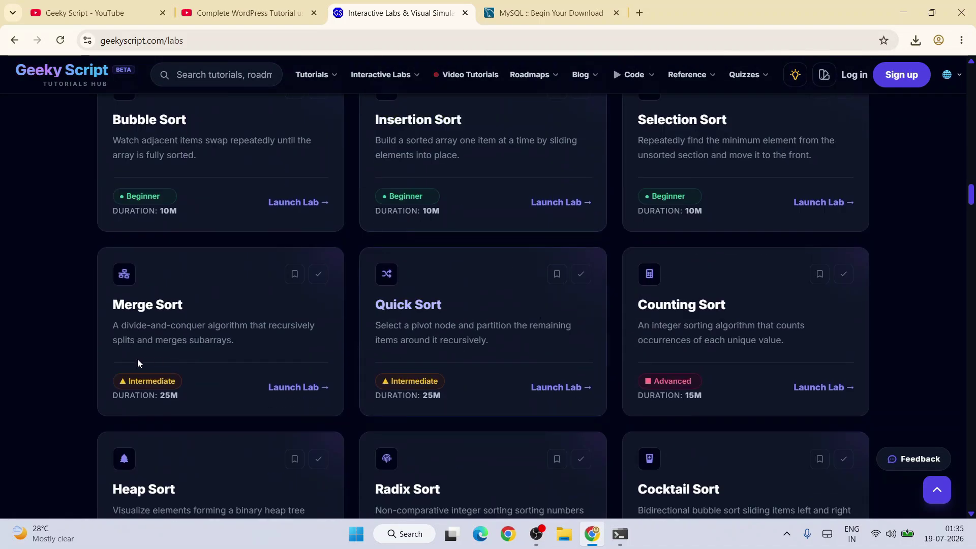
{"action": "scroll", "coordinate": [227, 361], "scroll_direction": "down", "scroll_amount": 3}
{"action": "scroll", "coordinate": [226, 362], "scroll_direction": "up", "scroll_amount": 6}
{"action": "left_click", "coordinate": [552, 331]}
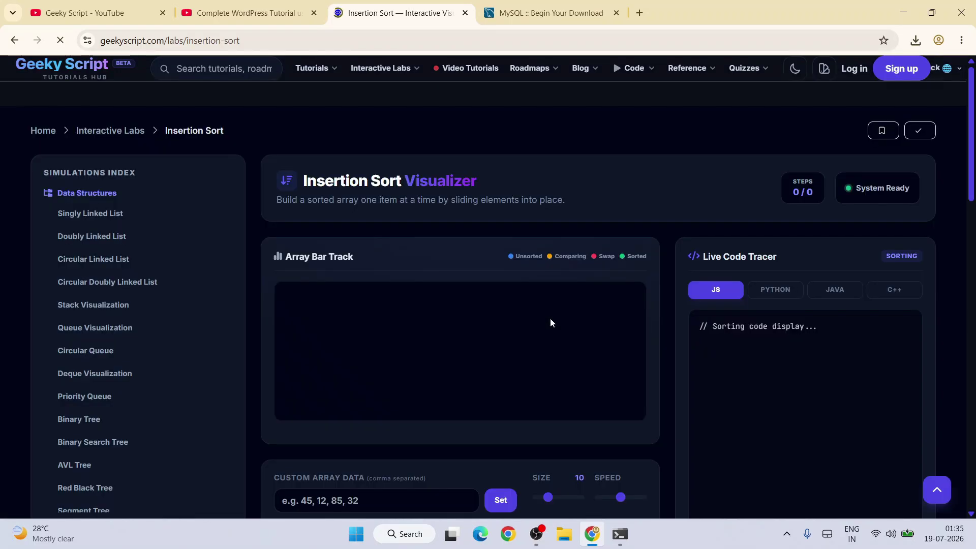
Generate a random array in the Insertion Sort visualizer, play the sorting animation and increase its speed.
{"action": "scroll", "coordinate": [559, 321], "scroll_direction": "down", "scroll_amount": 3}
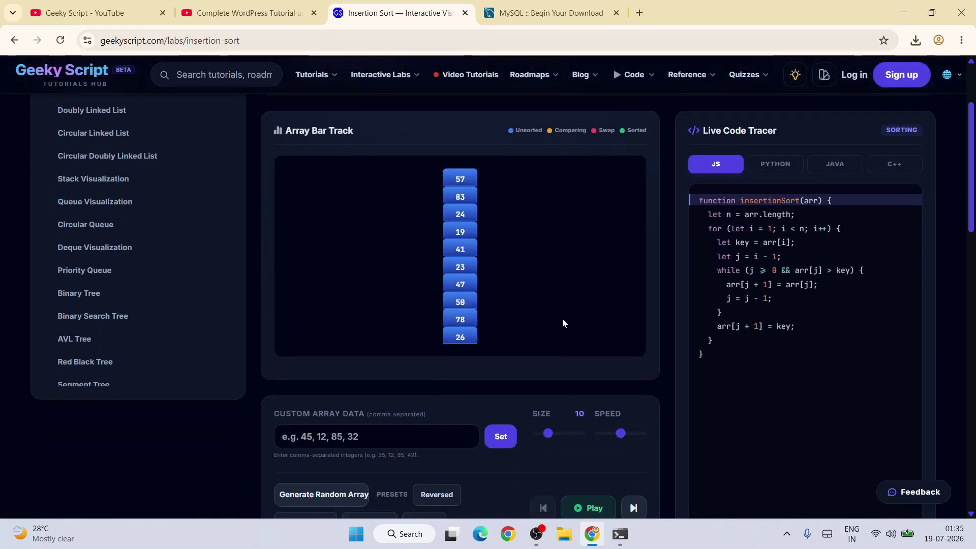
{"action": "scroll", "coordinate": [527, 308], "scroll_direction": "down", "scroll_amount": 1}
{"action": "left_click", "coordinate": [288, 372]}
{"action": "left_click", "coordinate": [336, 432]}
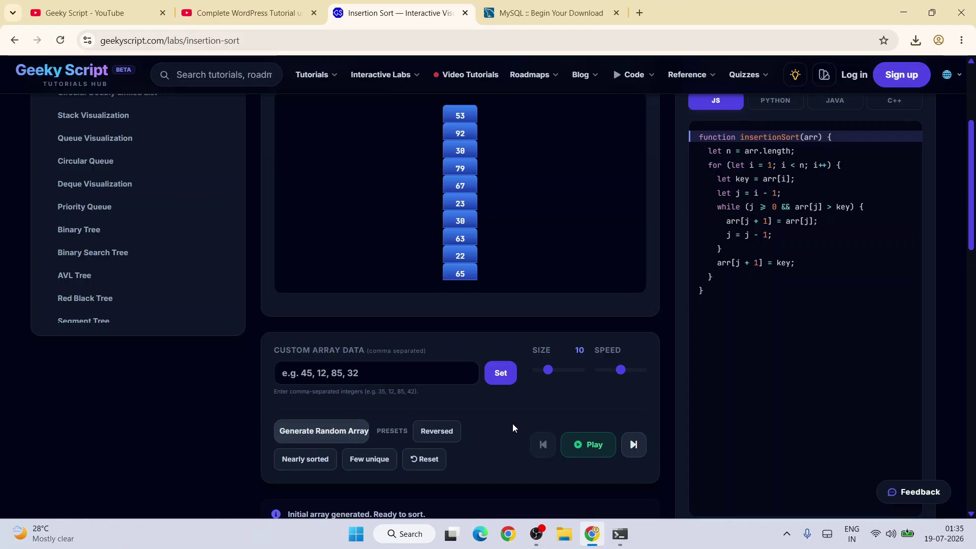
{"action": "left_click", "coordinate": [585, 440]}
{"action": "scroll", "coordinate": [573, 407], "scroll_direction": "up", "scroll_amount": 1}
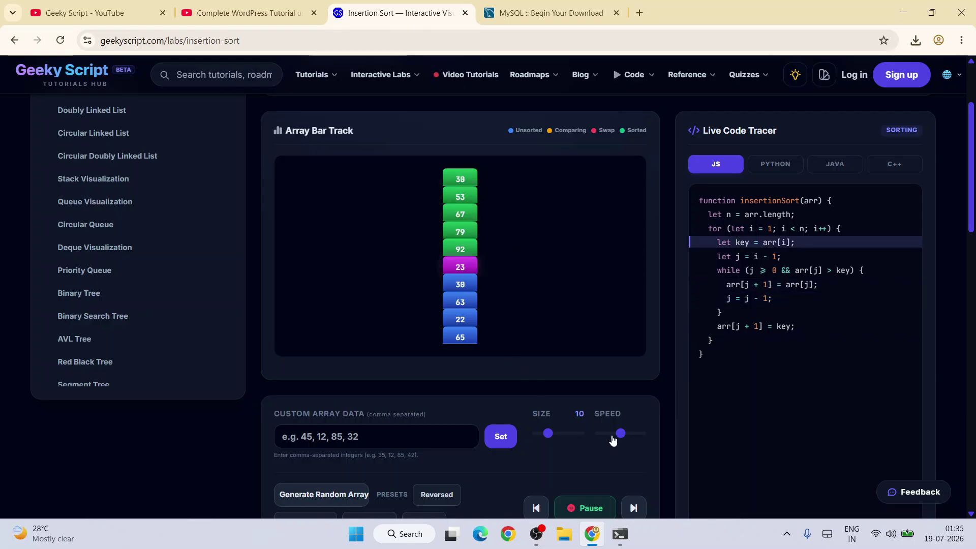
{"action": "left_click_drag", "start_coordinate": [623, 434], "coordinate": [632, 434]}
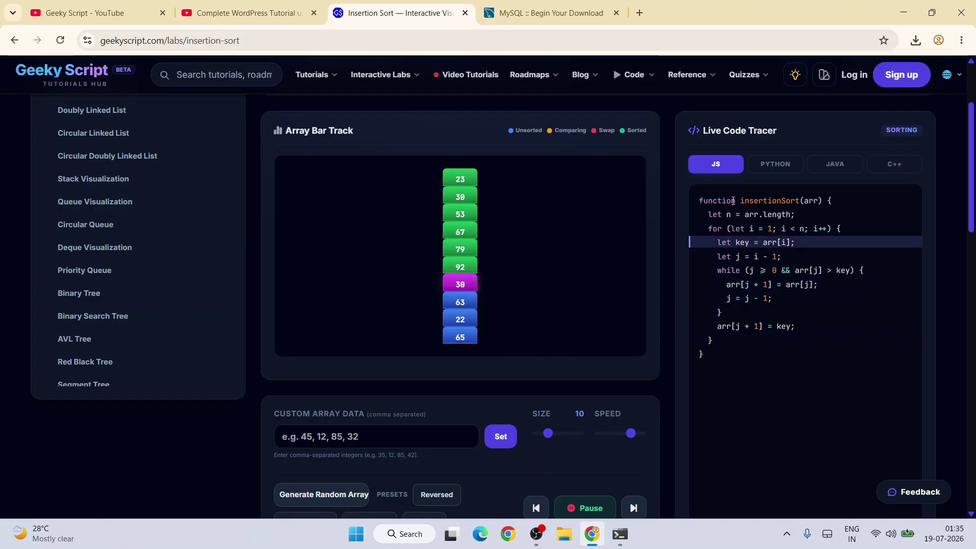
Look at the insertion sort code in Python, Java and C++ in the Live Code Tracer, ending on C++.
{"action": "left_click", "coordinate": [775, 164]}
{"action": "left_click", "coordinate": [834, 165]}
{"action": "left_click", "coordinate": [894, 163]}
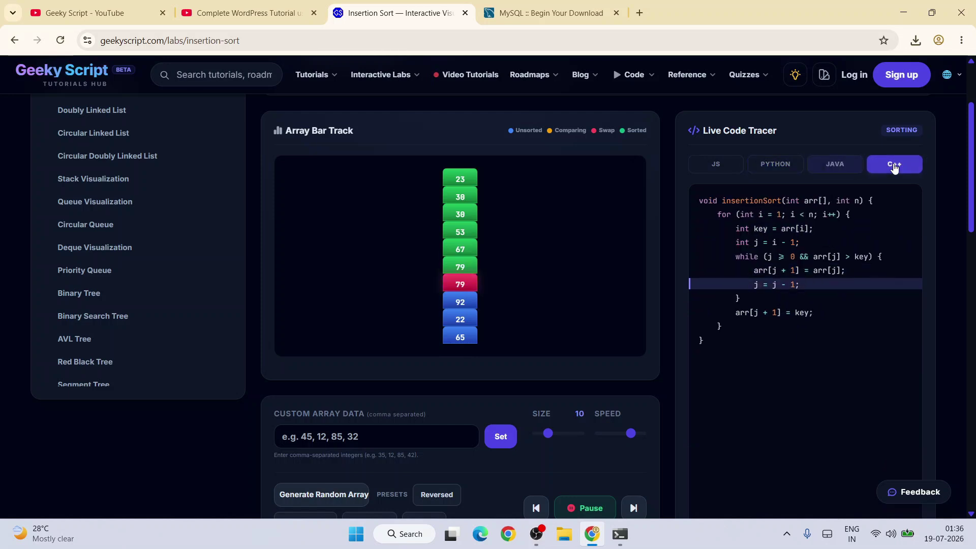
{"action": "left_click_drag", "start_coordinate": [713, 370], "coordinate": [681, 198]}
{"action": "left_click", "coordinate": [756, 333]}
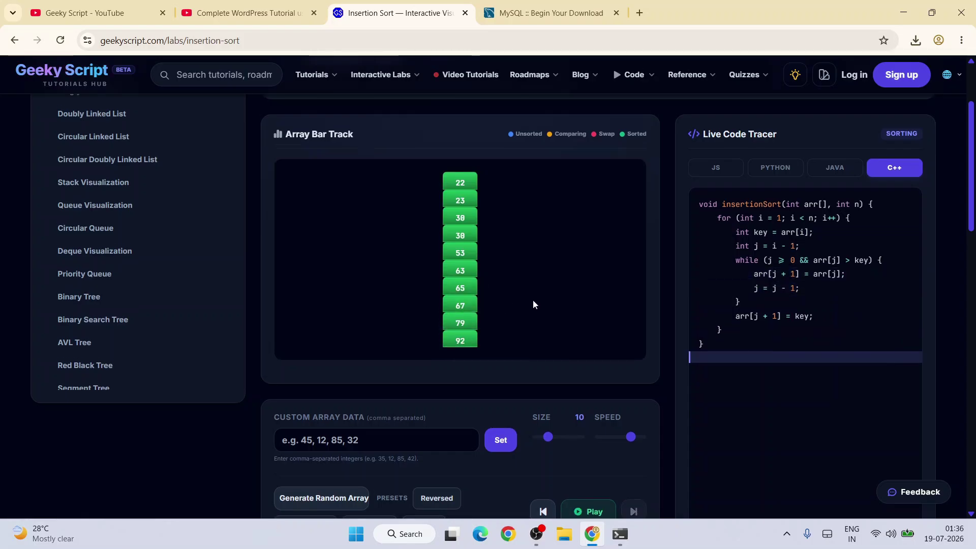
Open the Heap Tree lab from the simulations index and look at its visualizer canvas.
{"action": "scroll", "coordinate": [675, 316], "scroll_direction": "up", "scroll_amount": 1}
{"action": "scroll", "coordinate": [105, 365], "scroll_direction": "down", "scroll_amount": 4}
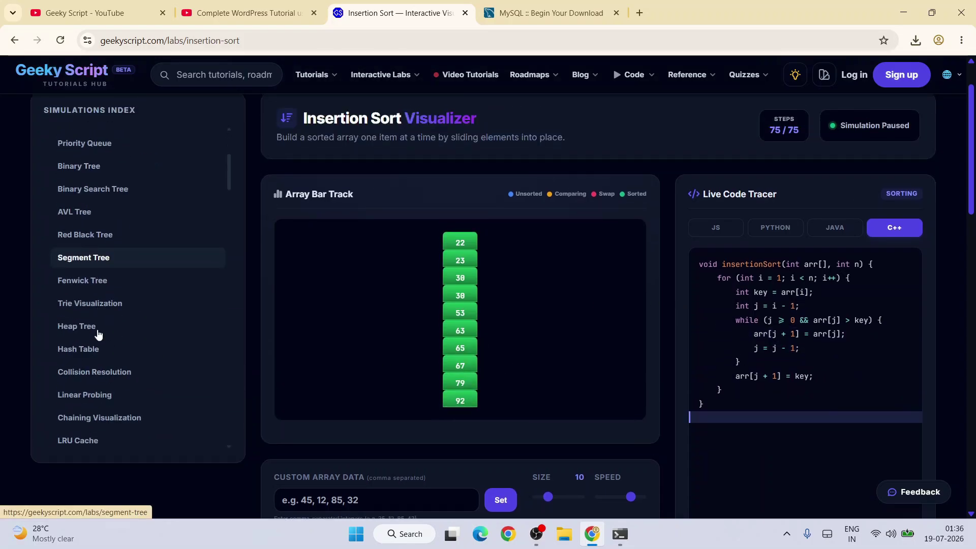
{"action": "left_click", "coordinate": [77, 326]}
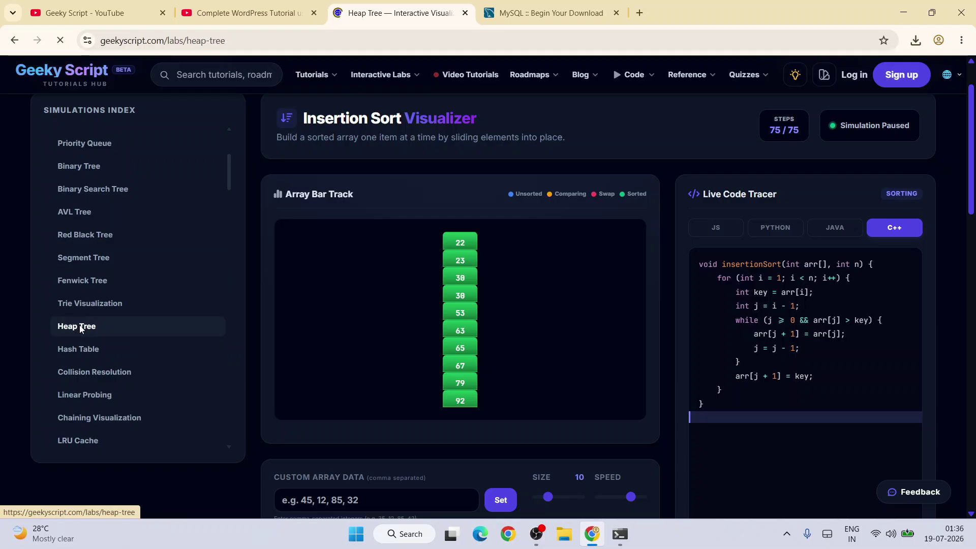
{"action": "scroll", "coordinate": [589, 223], "scroll_direction": "down", "scroll_amount": 1}
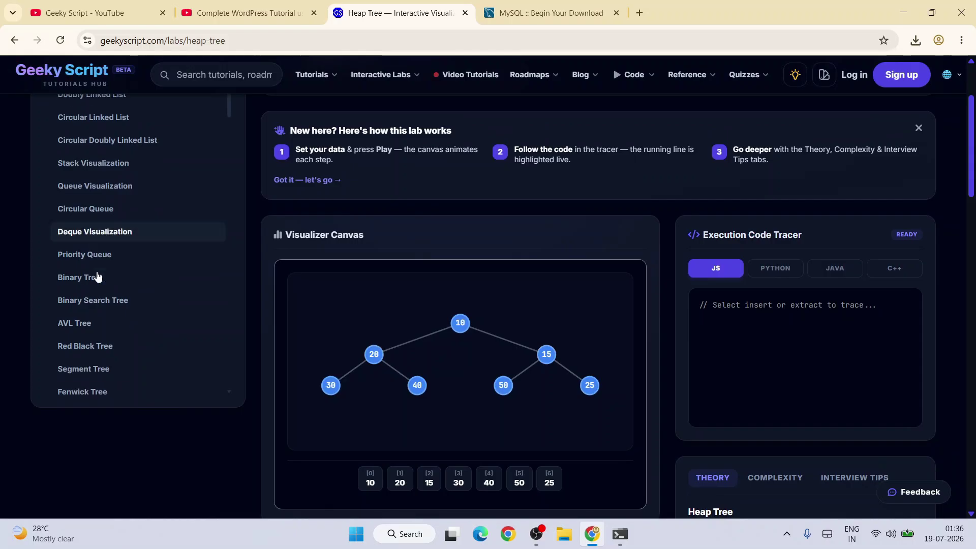
Open the Counting Sort lab, look over its visualizer and code, and switch to the Priority Queue lab.
{"action": "scroll", "coordinate": [96, 277], "scroll_direction": "down", "scroll_amount": 7}
{"action": "scroll", "coordinate": [100, 285], "scroll_direction": "down", "scroll_amount": 4}
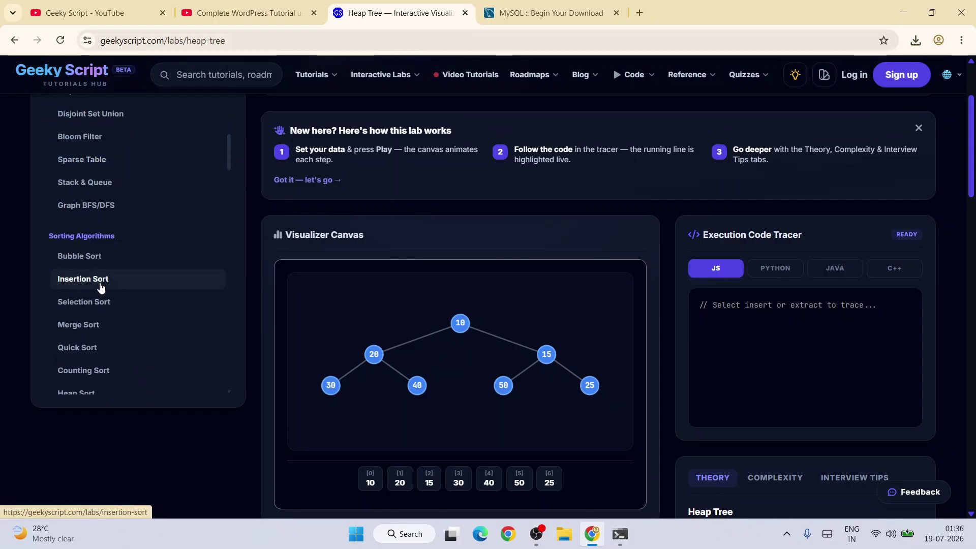
{"action": "scroll", "coordinate": [100, 285], "scroll_direction": "down", "scroll_amount": 3}
{"action": "left_click", "coordinate": [79, 246]}
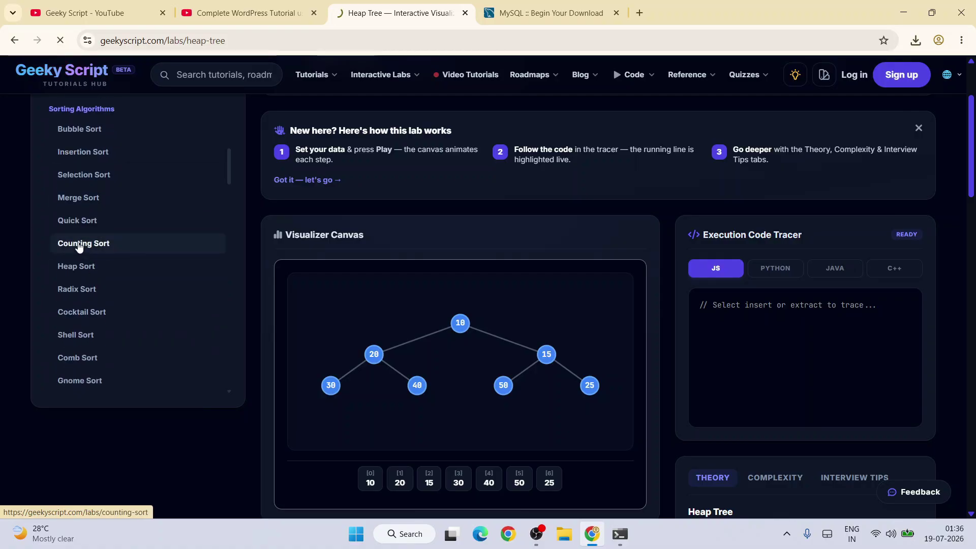
{"action": "scroll", "coordinate": [537, 264], "scroll_direction": "down", "scroll_amount": 3}
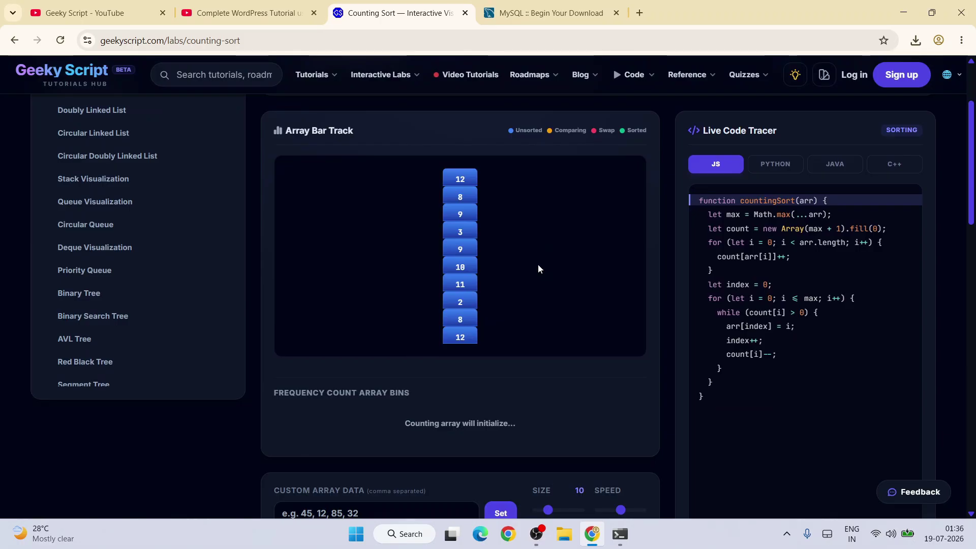
{"action": "scroll", "coordinate": [124, 248], "scroll_direction": "down", "scroll_amount": 8}
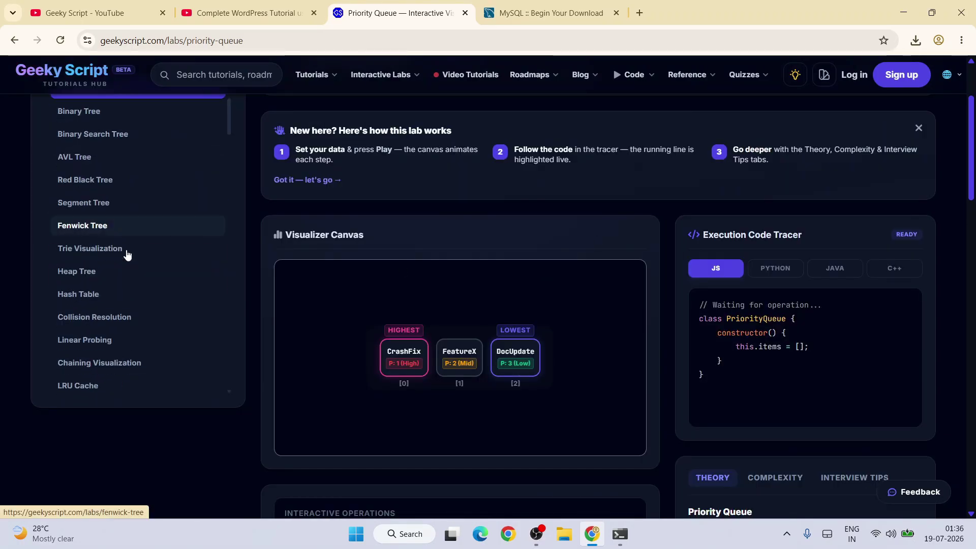
Switch to the Geeky Script YouTube channel and point out the channel name in its header.
{"action": "left_click", "coordinate": [126, 10]}
{"action": "left_click_drag", "start_coordinate": [216, 266], "coordinate": [557, 273]}
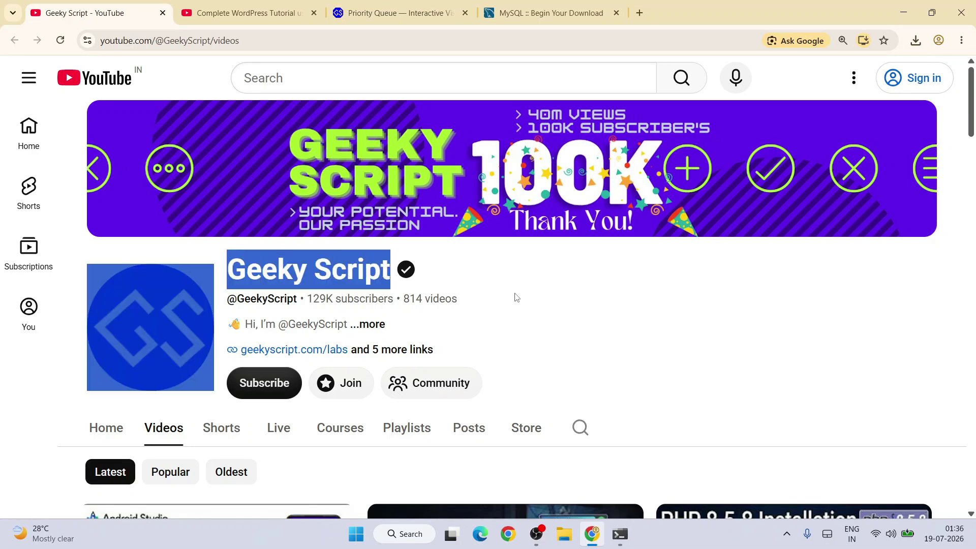
{"action": "left_click", "coordinate": [492, 319]}
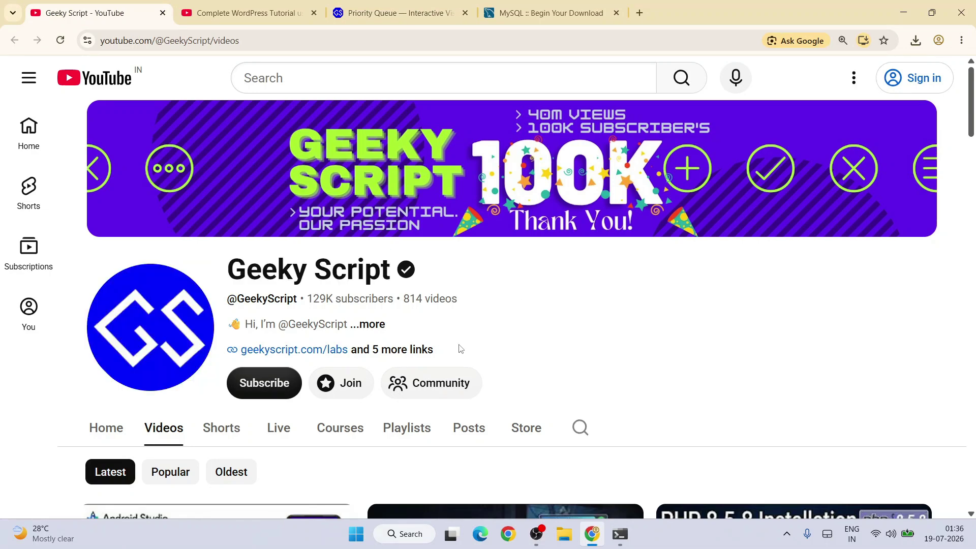
Return to the Geeky Script interactive labs and open the Insertion Sort lab from the simulations index.
{"action": "left_click", "coordinate": [401, 14]}
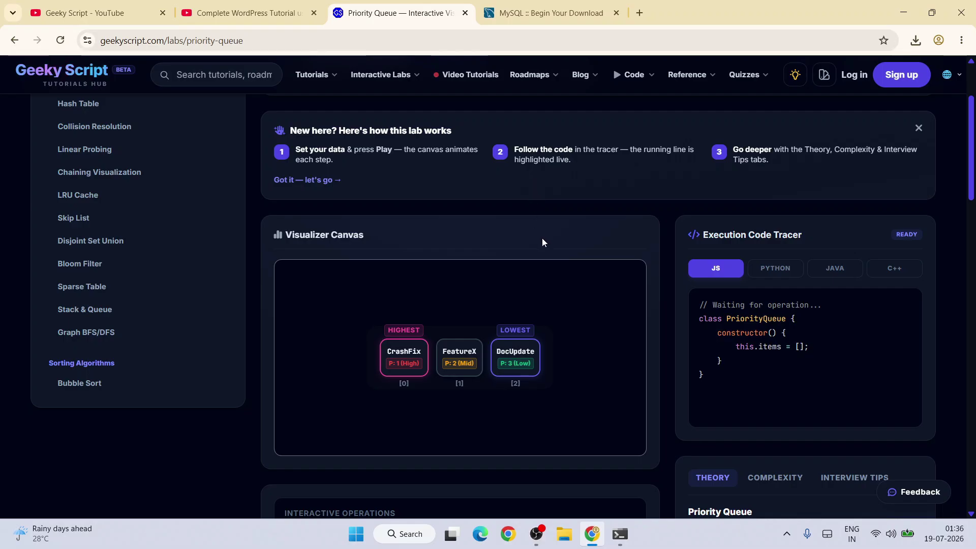
{"action": "scroll", "coordinate": [44, 266], "scroll_direction": "down", "scroll_amount": 3}
{"action": "left_click", "coordinate": [80, 279]}
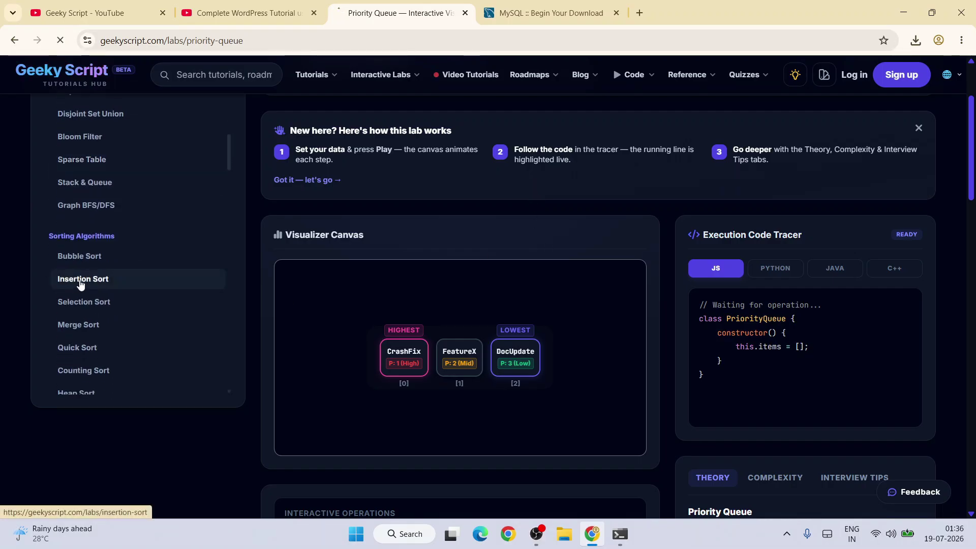